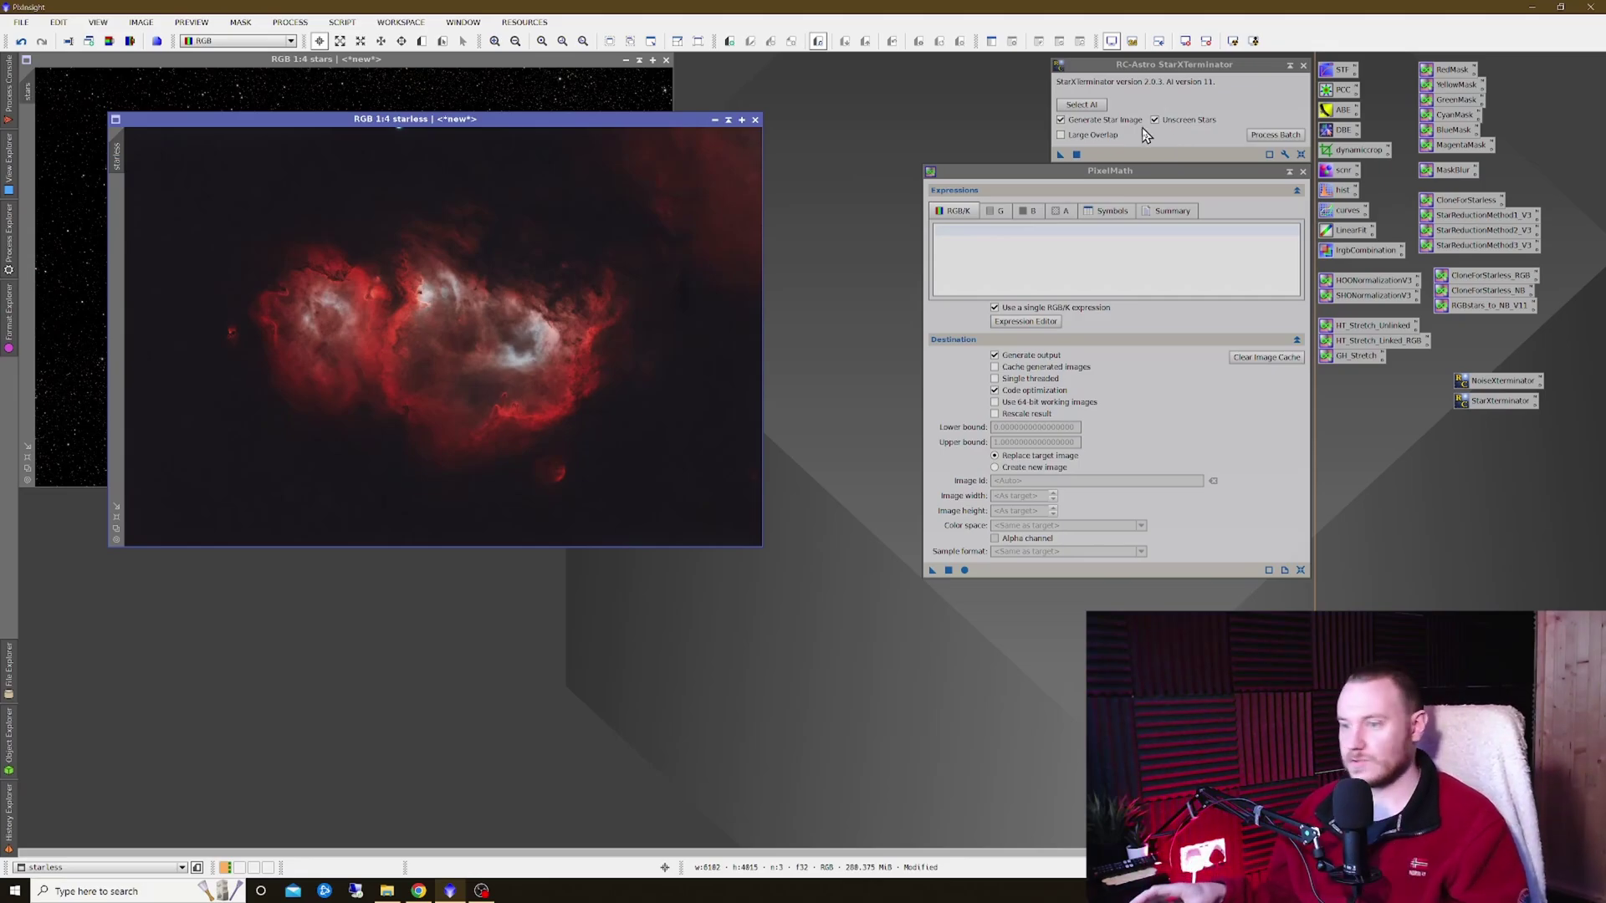
# Load the Rescreening Tools V1 .xpsm from the RS folder into the workspace, then minimize Explorer
pyautogui.click(386, 890)
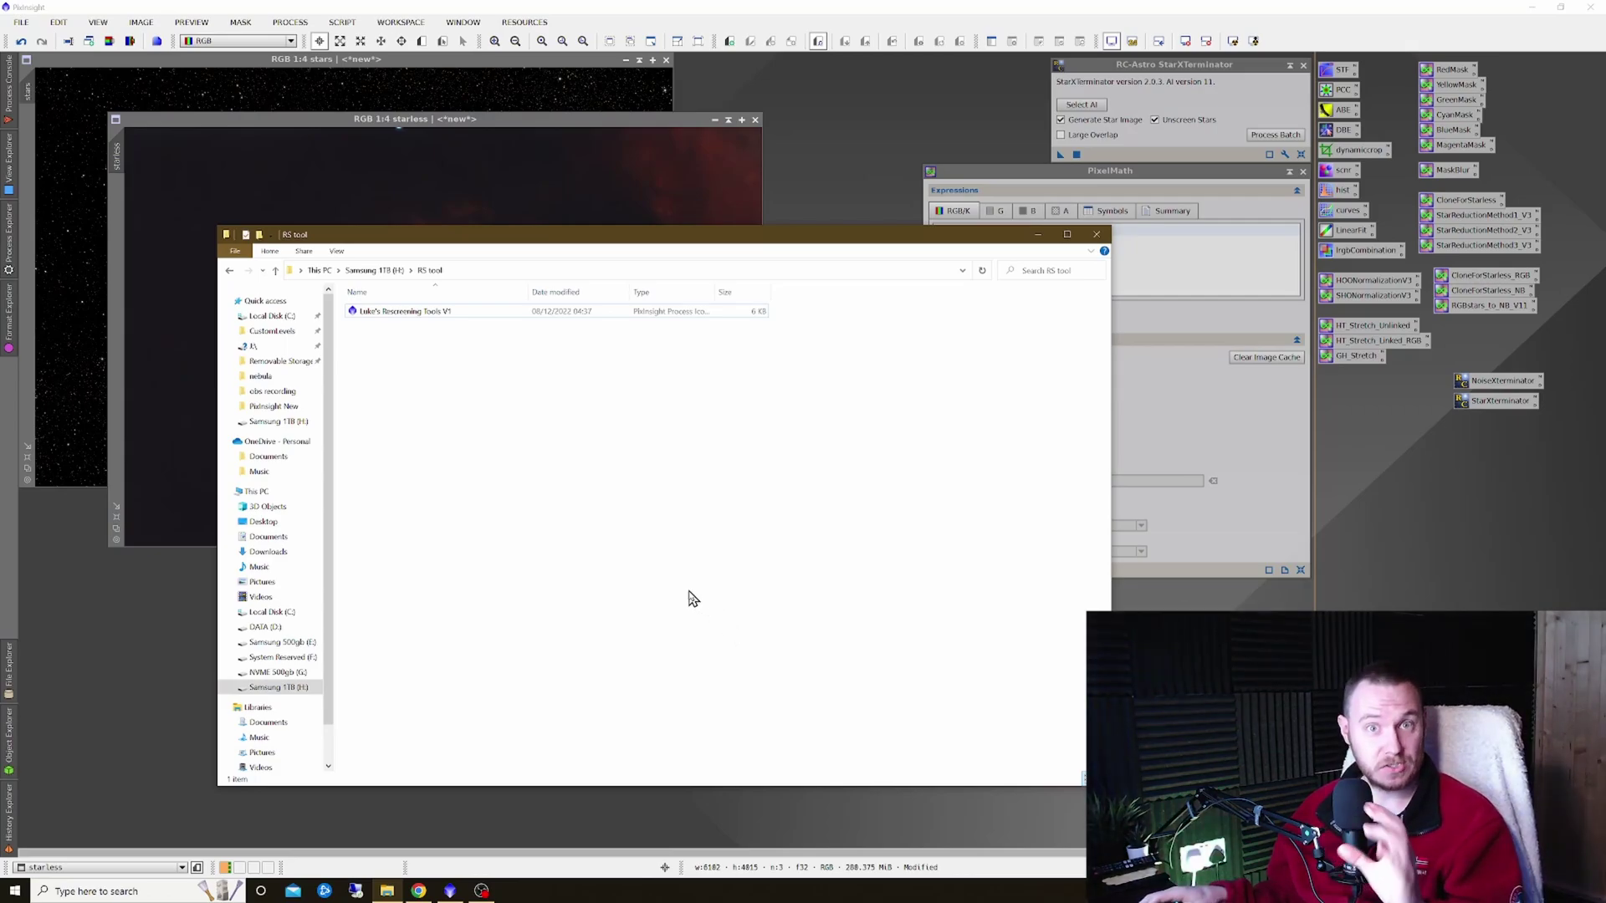
pyautogui.click(436, 322)
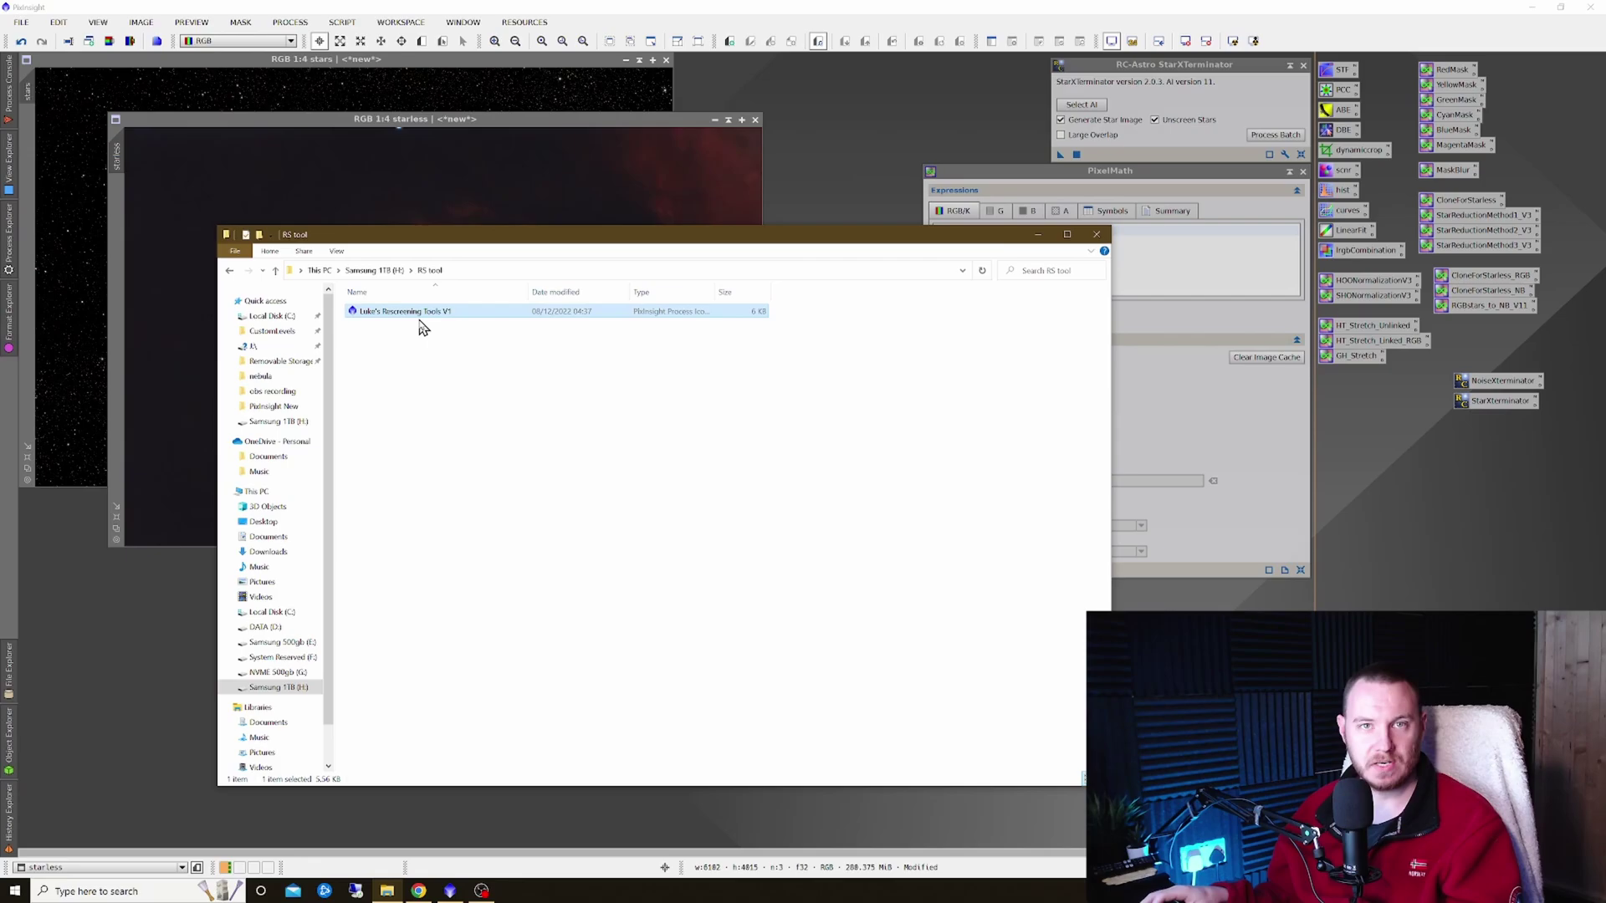
pyautogui.moveTo(397, 322); pyautogui.dragTo(1335, 500)
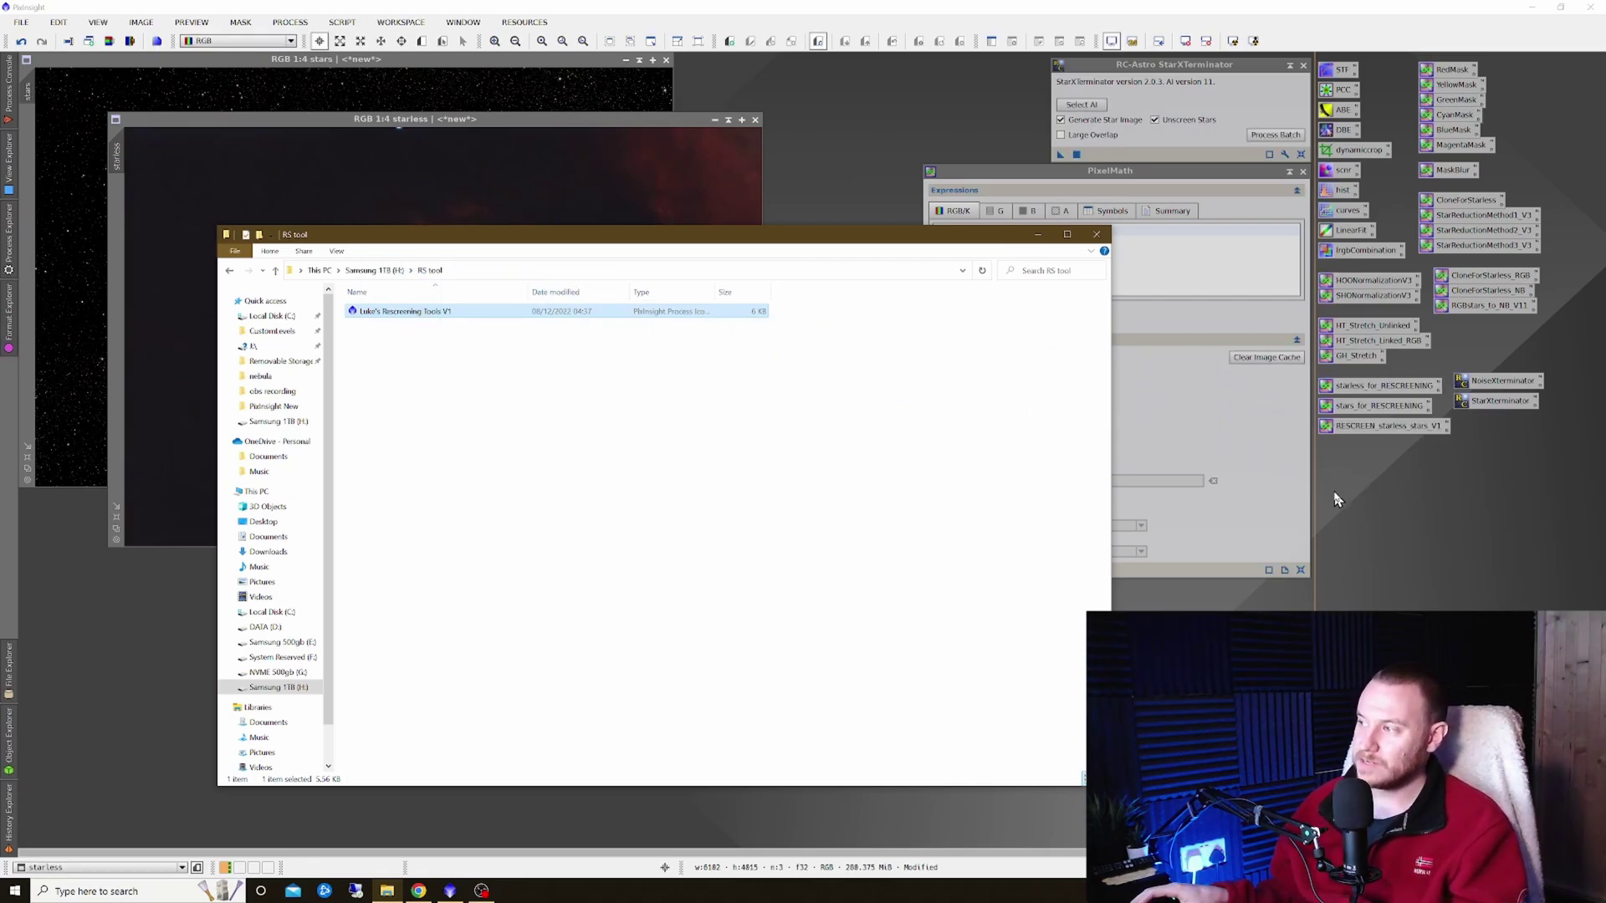
pyautogui.click(1038, 235)
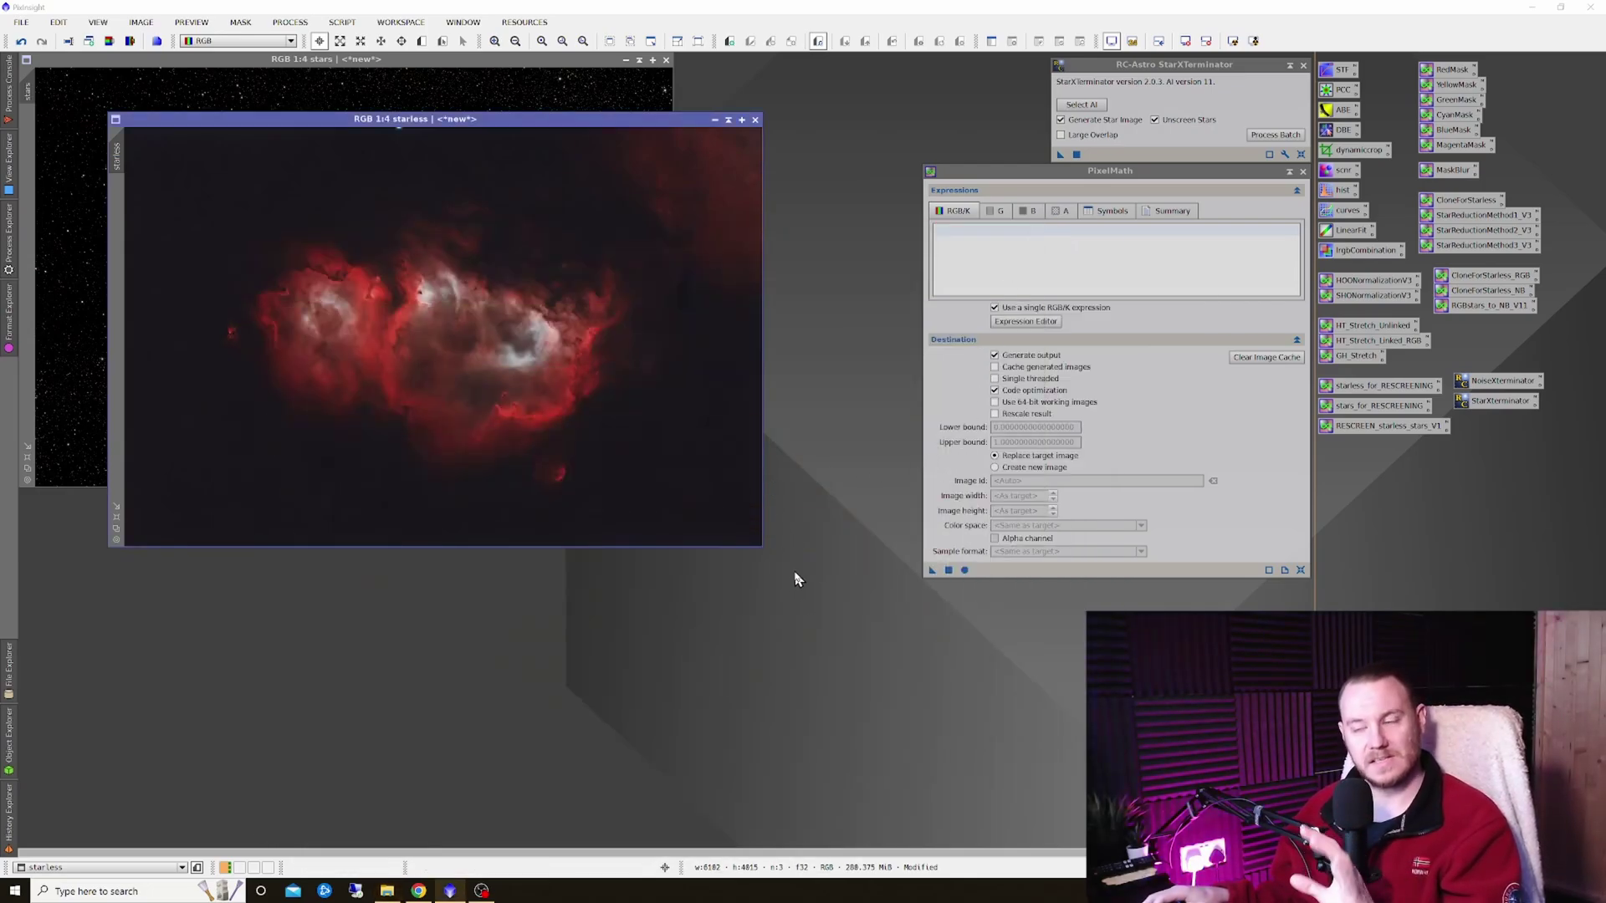
pyautogui.rightClick(810, 546)
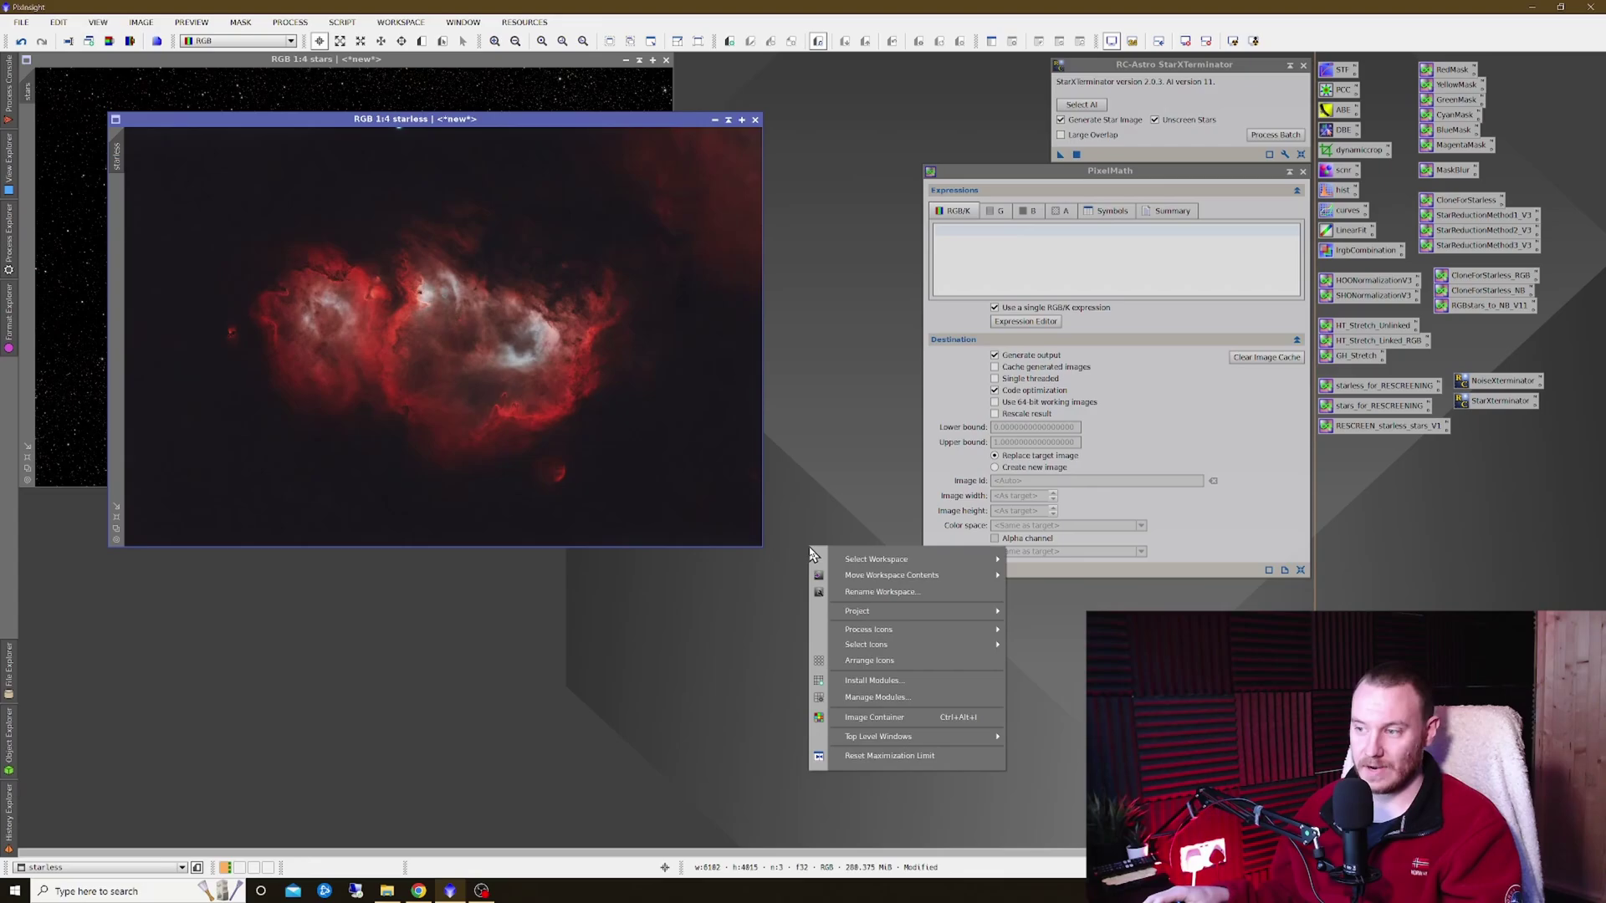
pyautogui.click(823, 427)
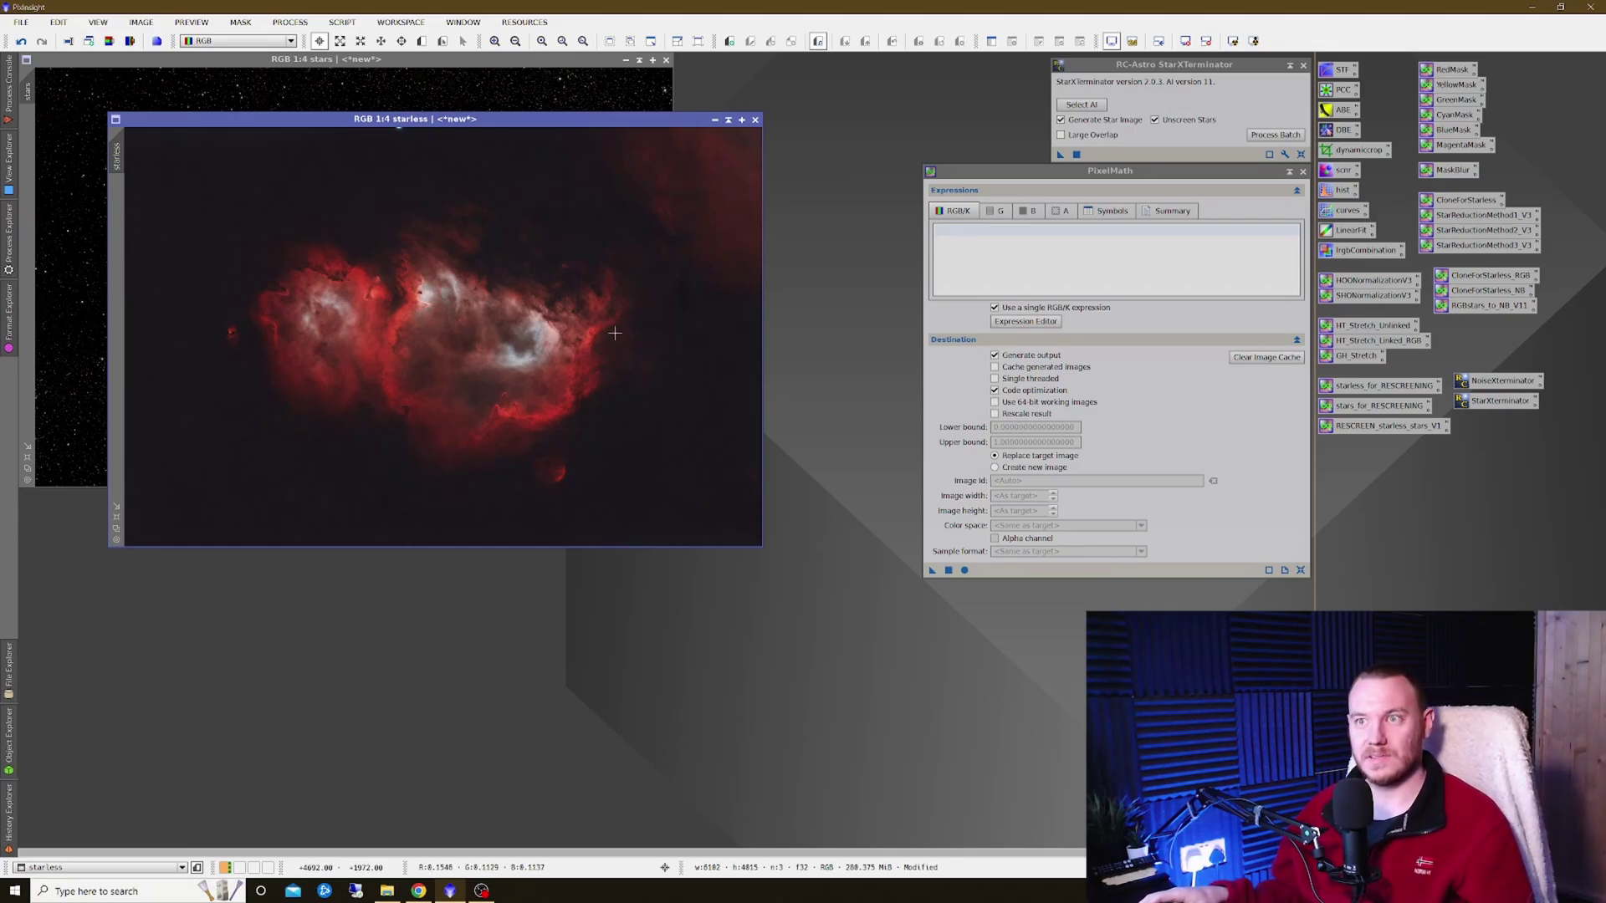
# Bring the starless image to the front and set PixelMath to Create new image
pyautogui.click(437, 98)
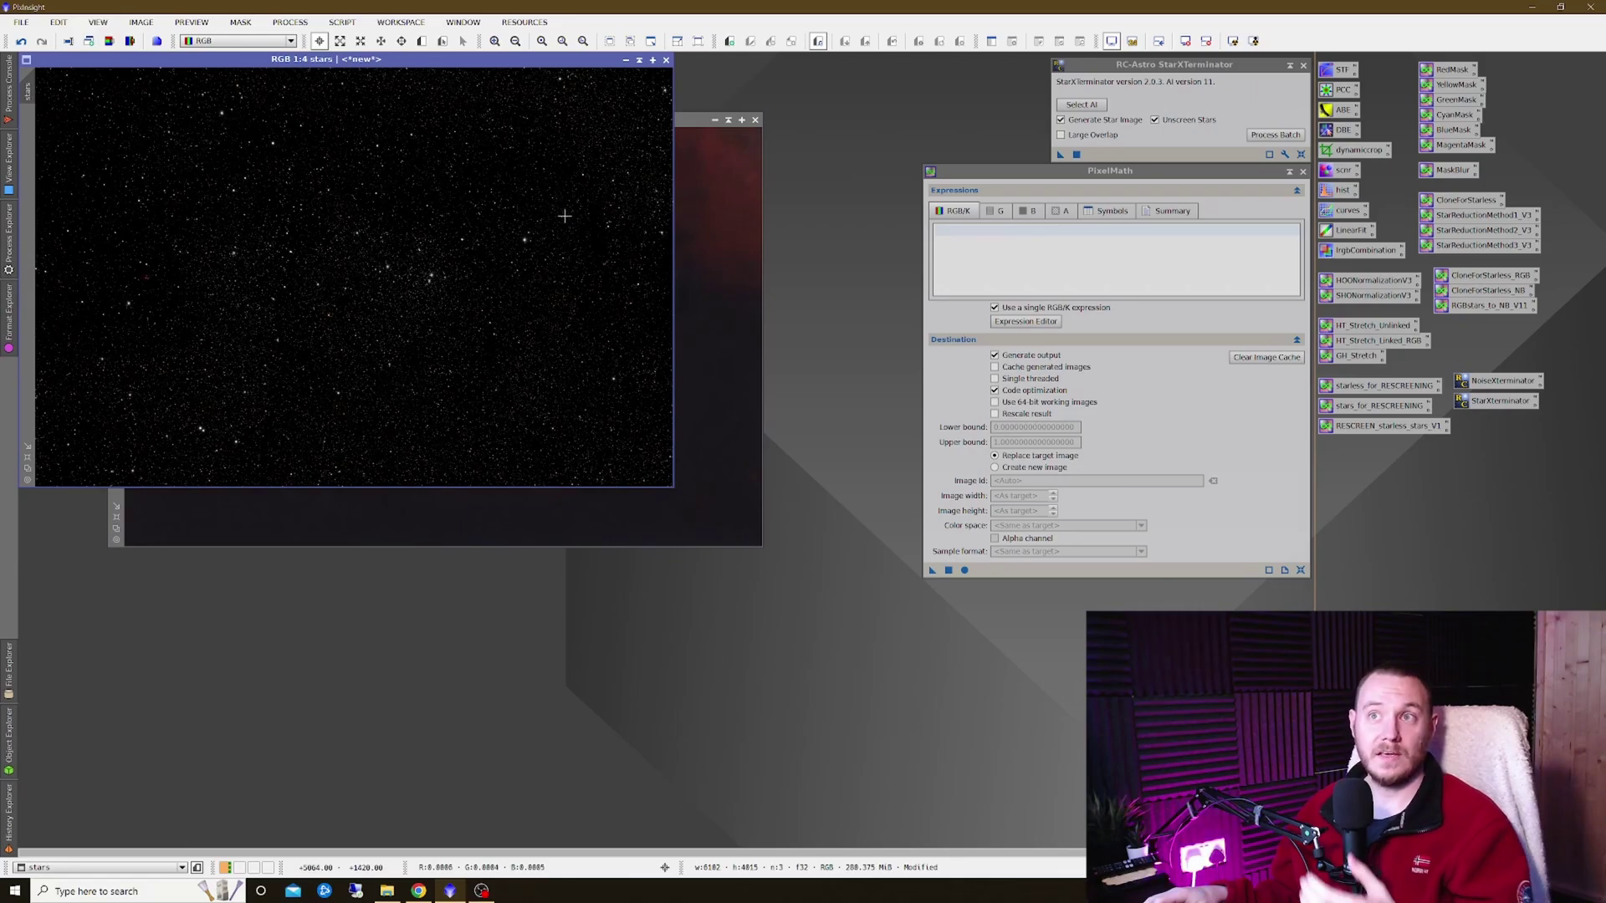
pyautogui.click(676, 296)
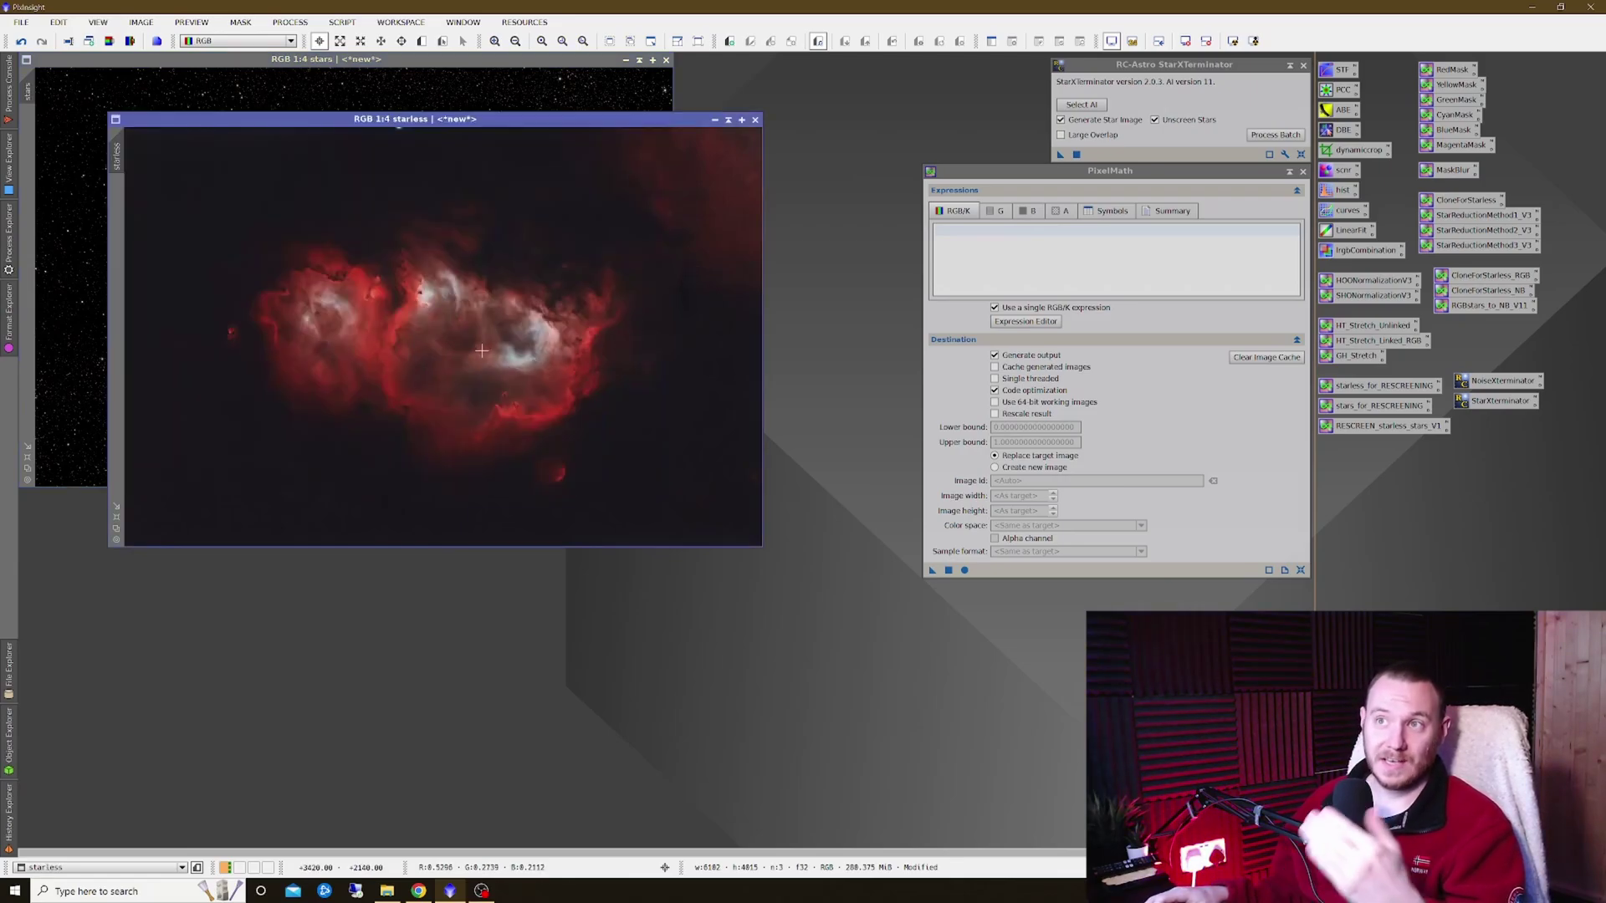
pyautogui.click(977, 255)
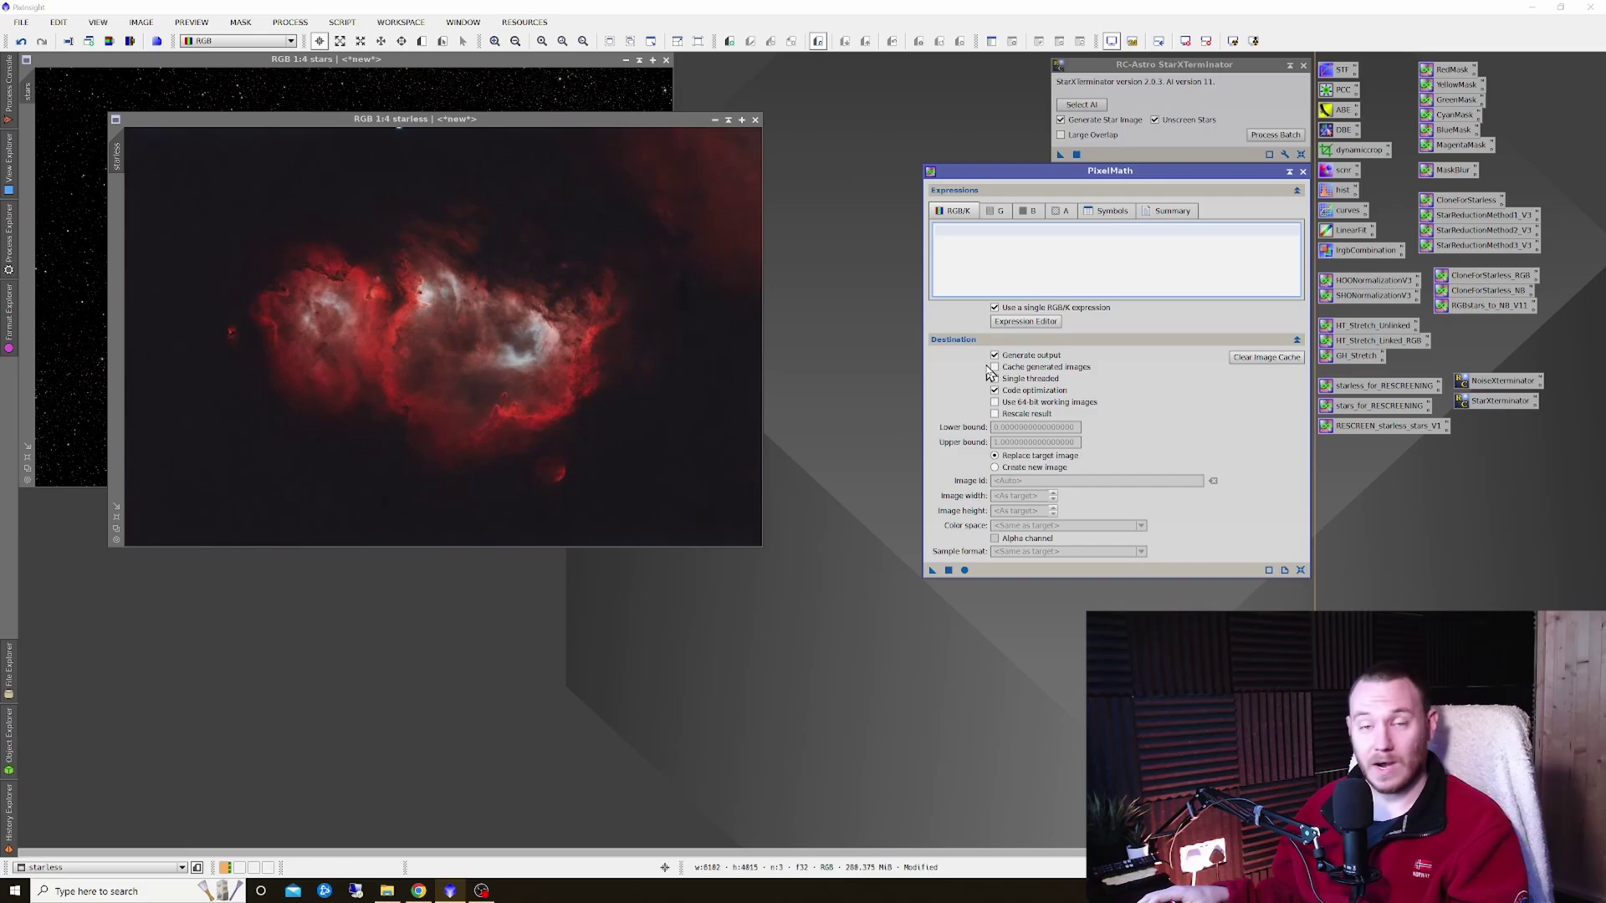
pyautogui.click(995, 467)
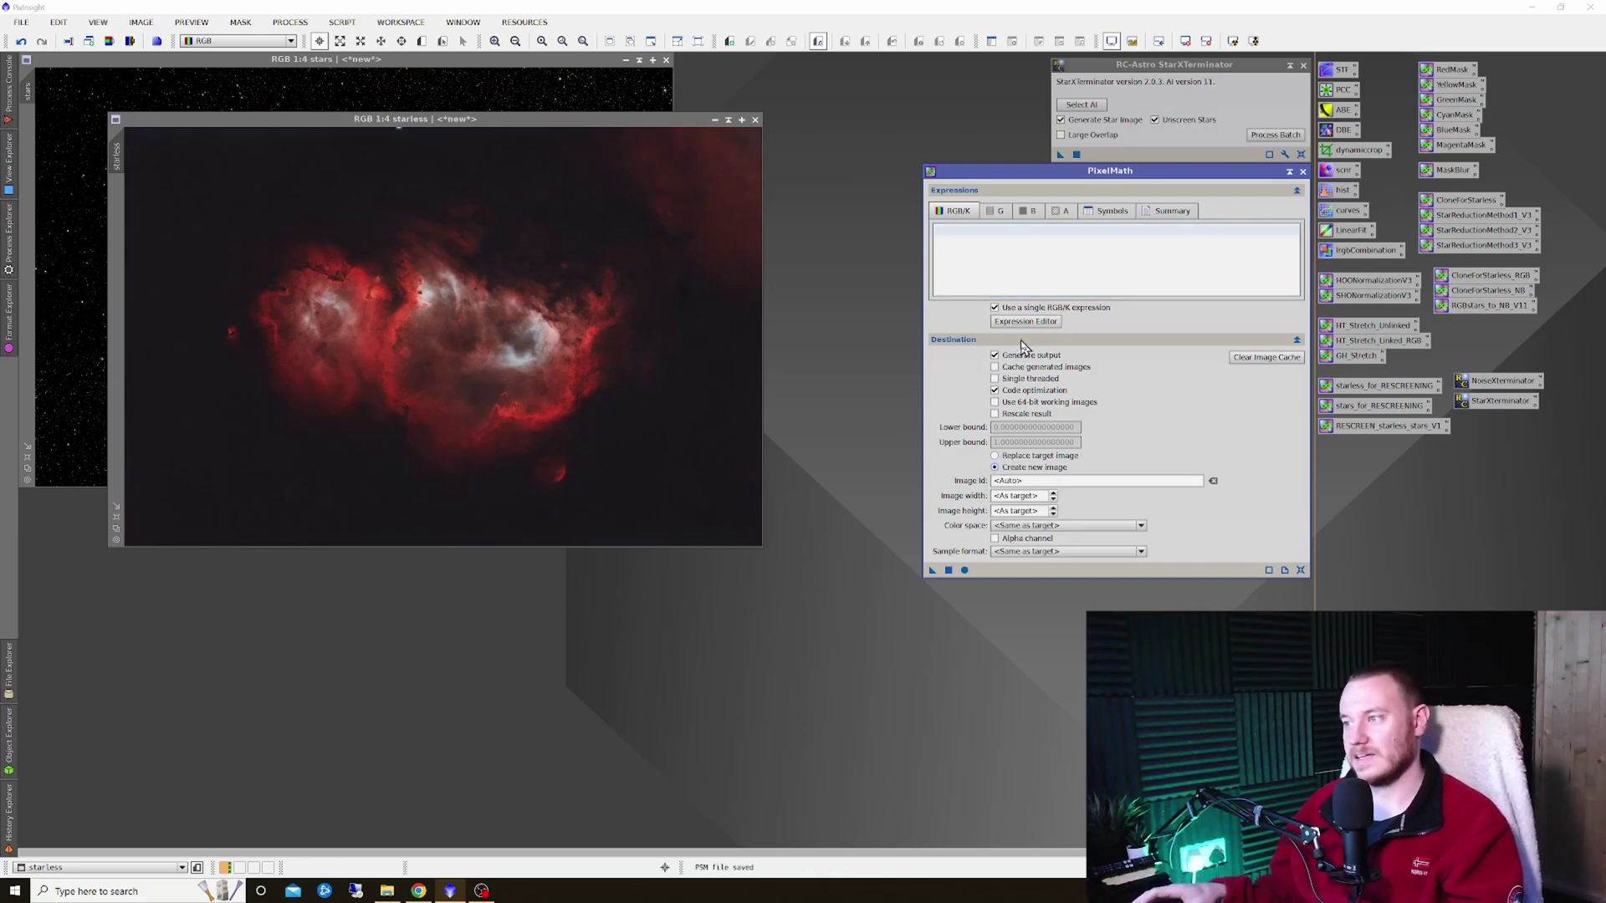
# Apply the starless+stars RGB/K expression to create Image25, and reposition its window
pyautogui.click(1029, 250)
pyautogui.write('starless+stars')
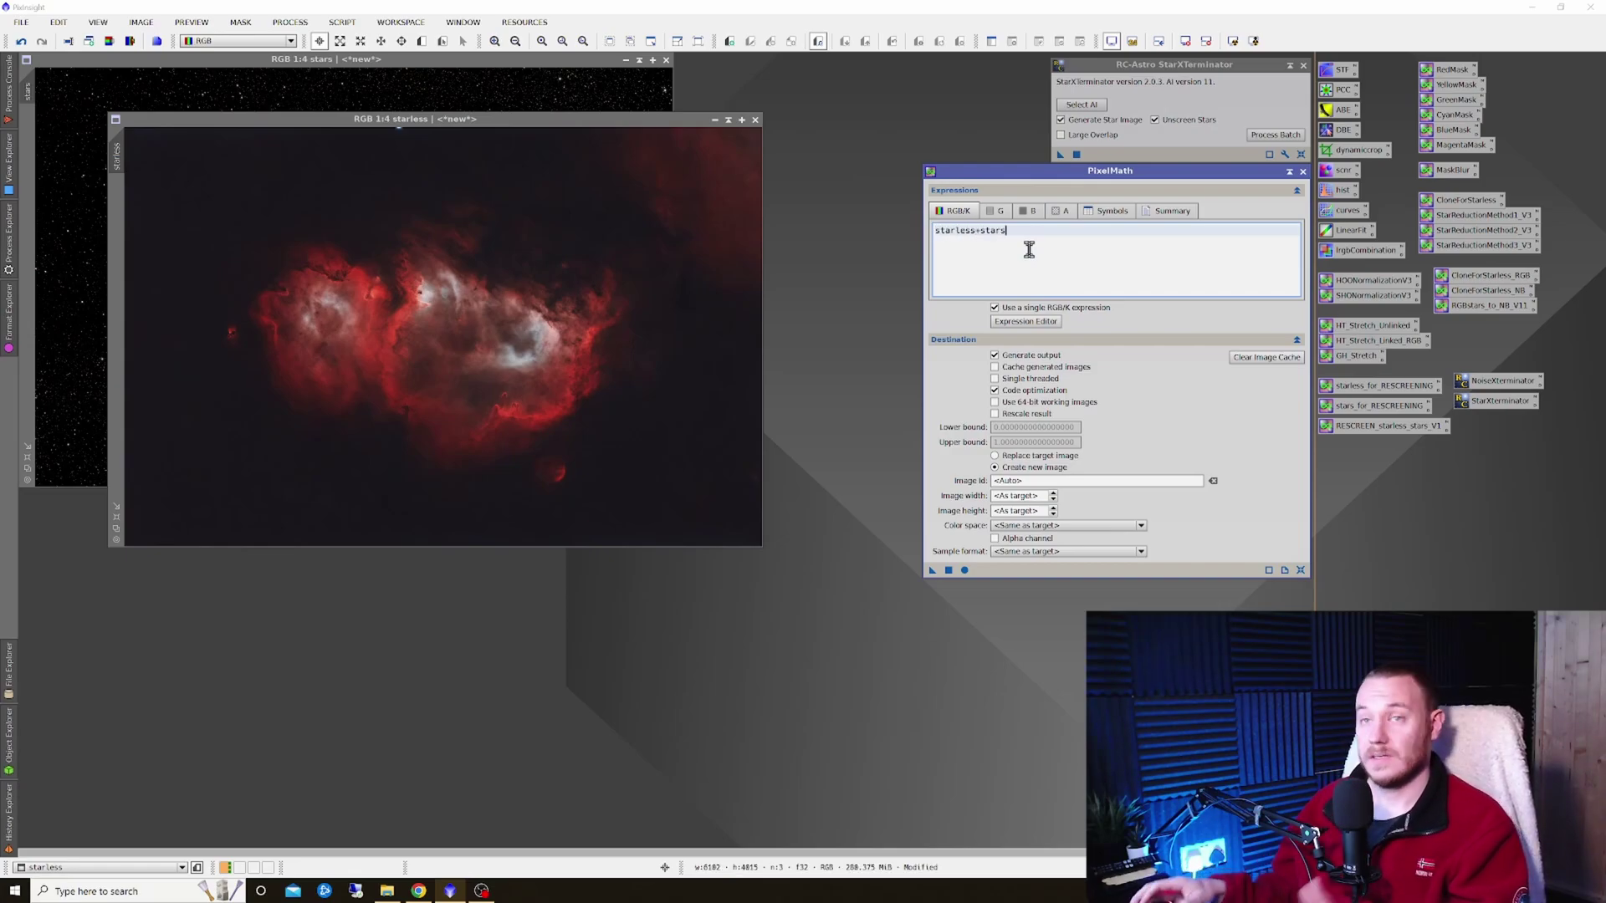
pyautogui.click(964, 571)
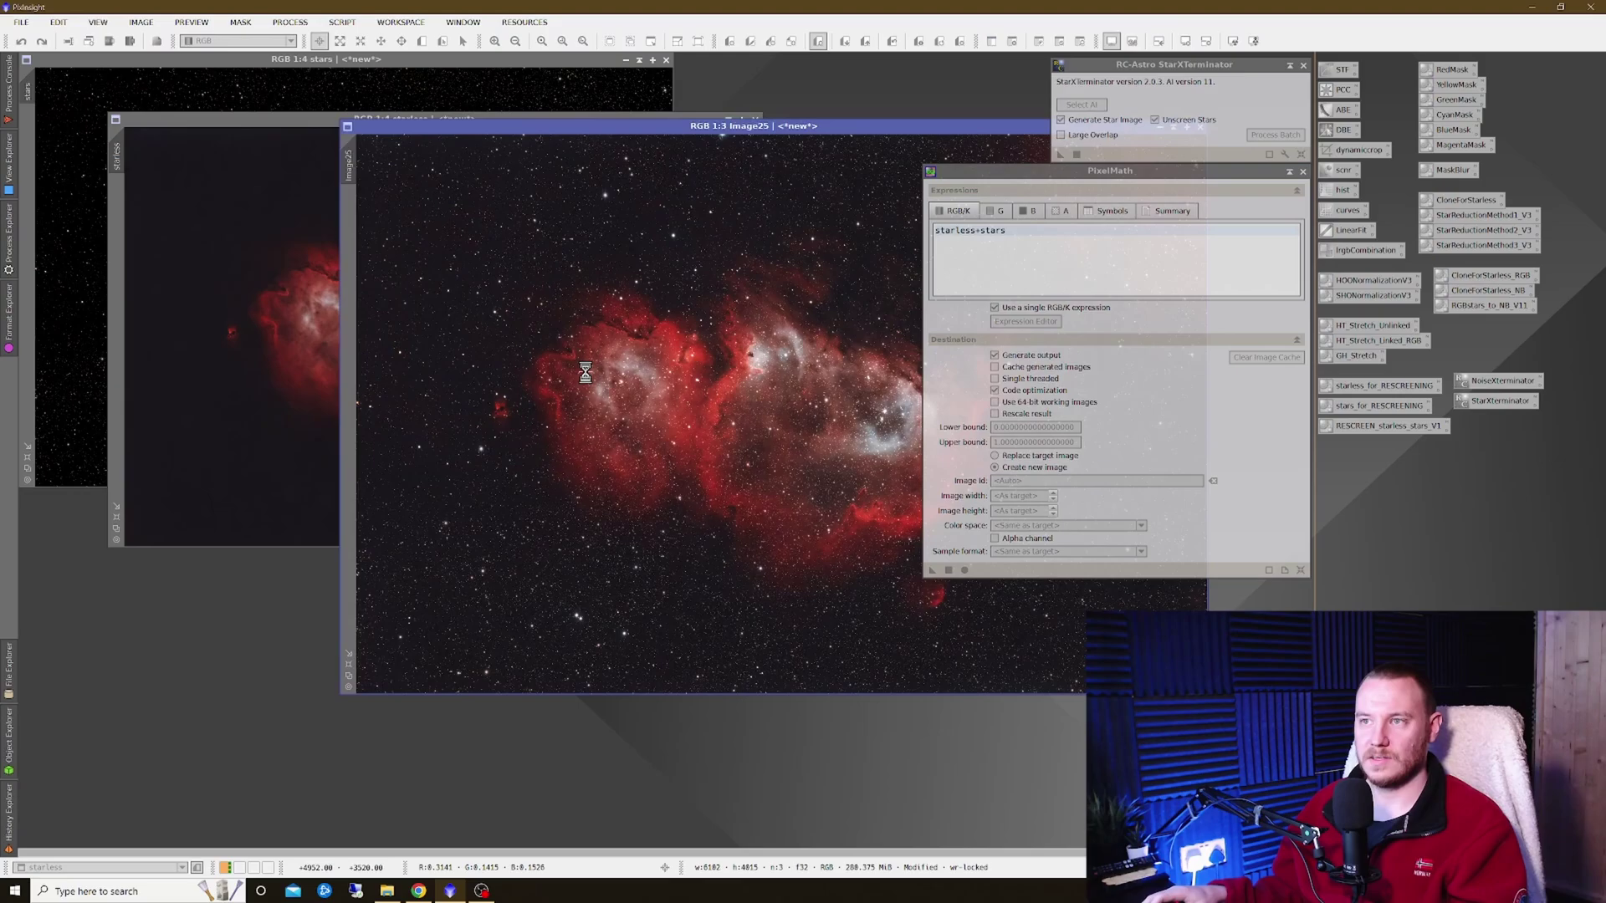
pyautogui.moveTo(841, 132); pyautogui.dragTo(559, 94)
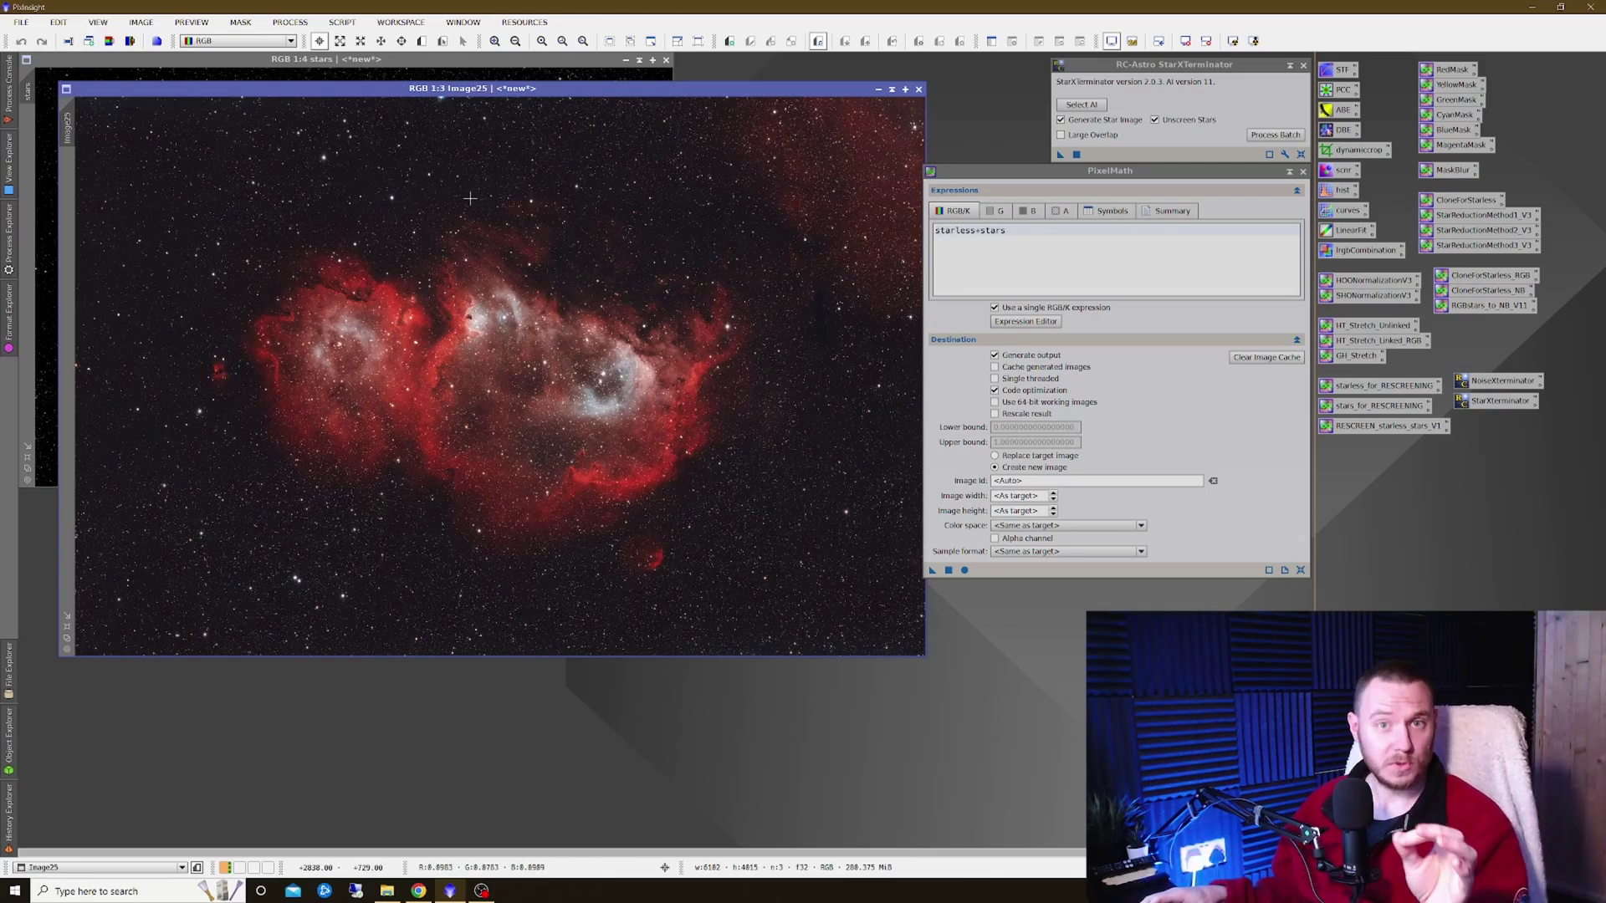
pyautogui.moveTo(507, 88); pyautogui.dragTo(518, 572)
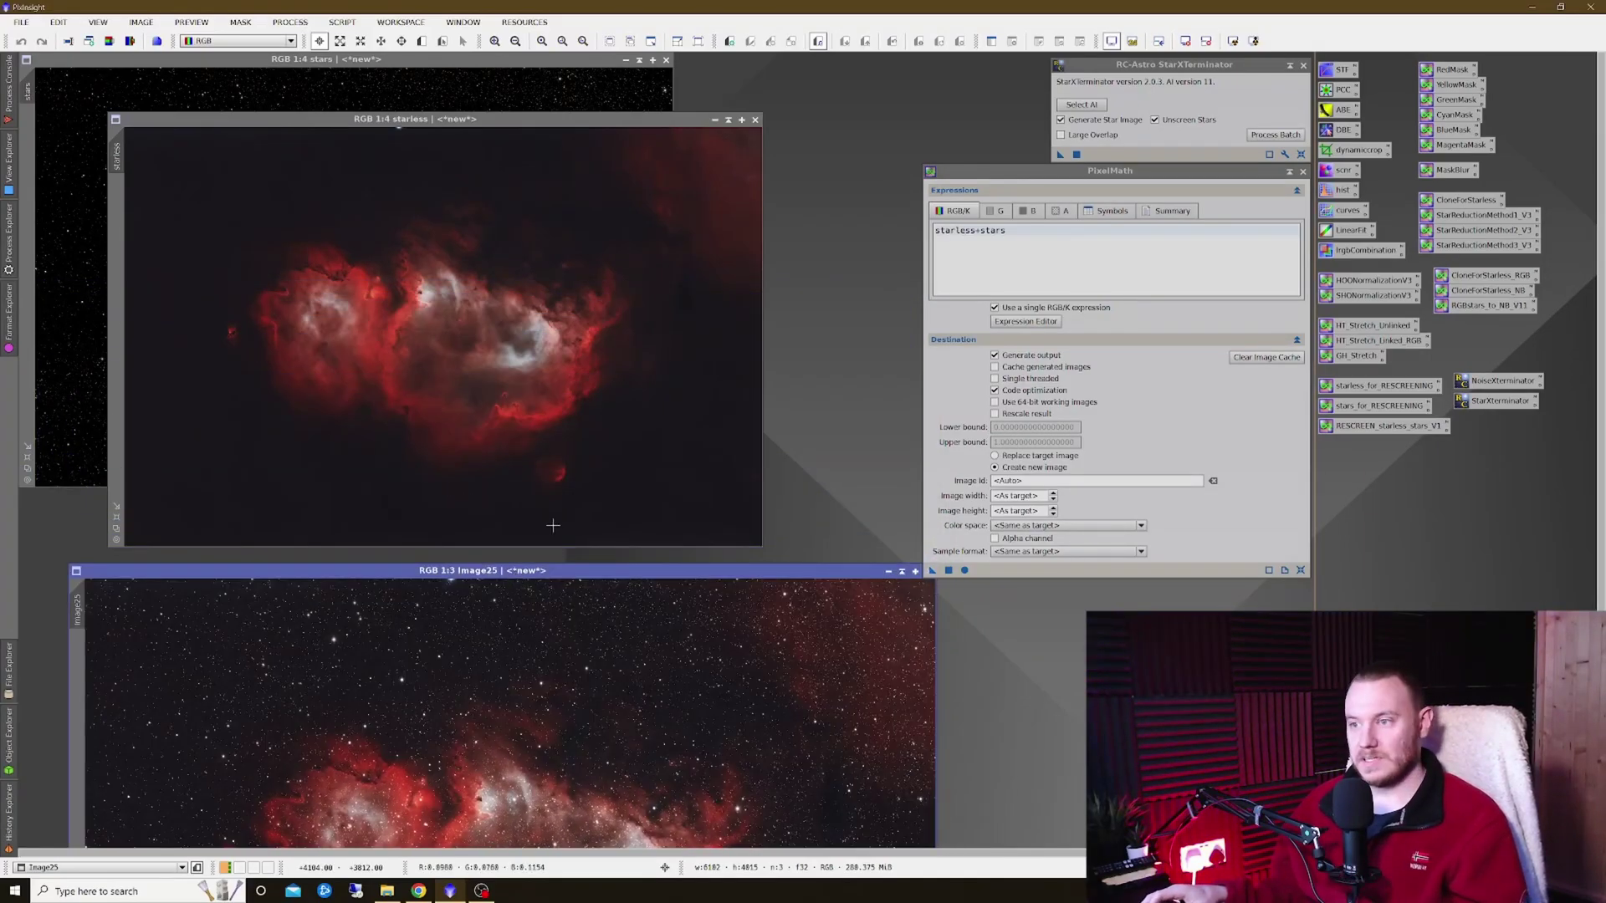
# Close PixelMath and reposition the starless image window in front
pyautogui.click(1303, 172)
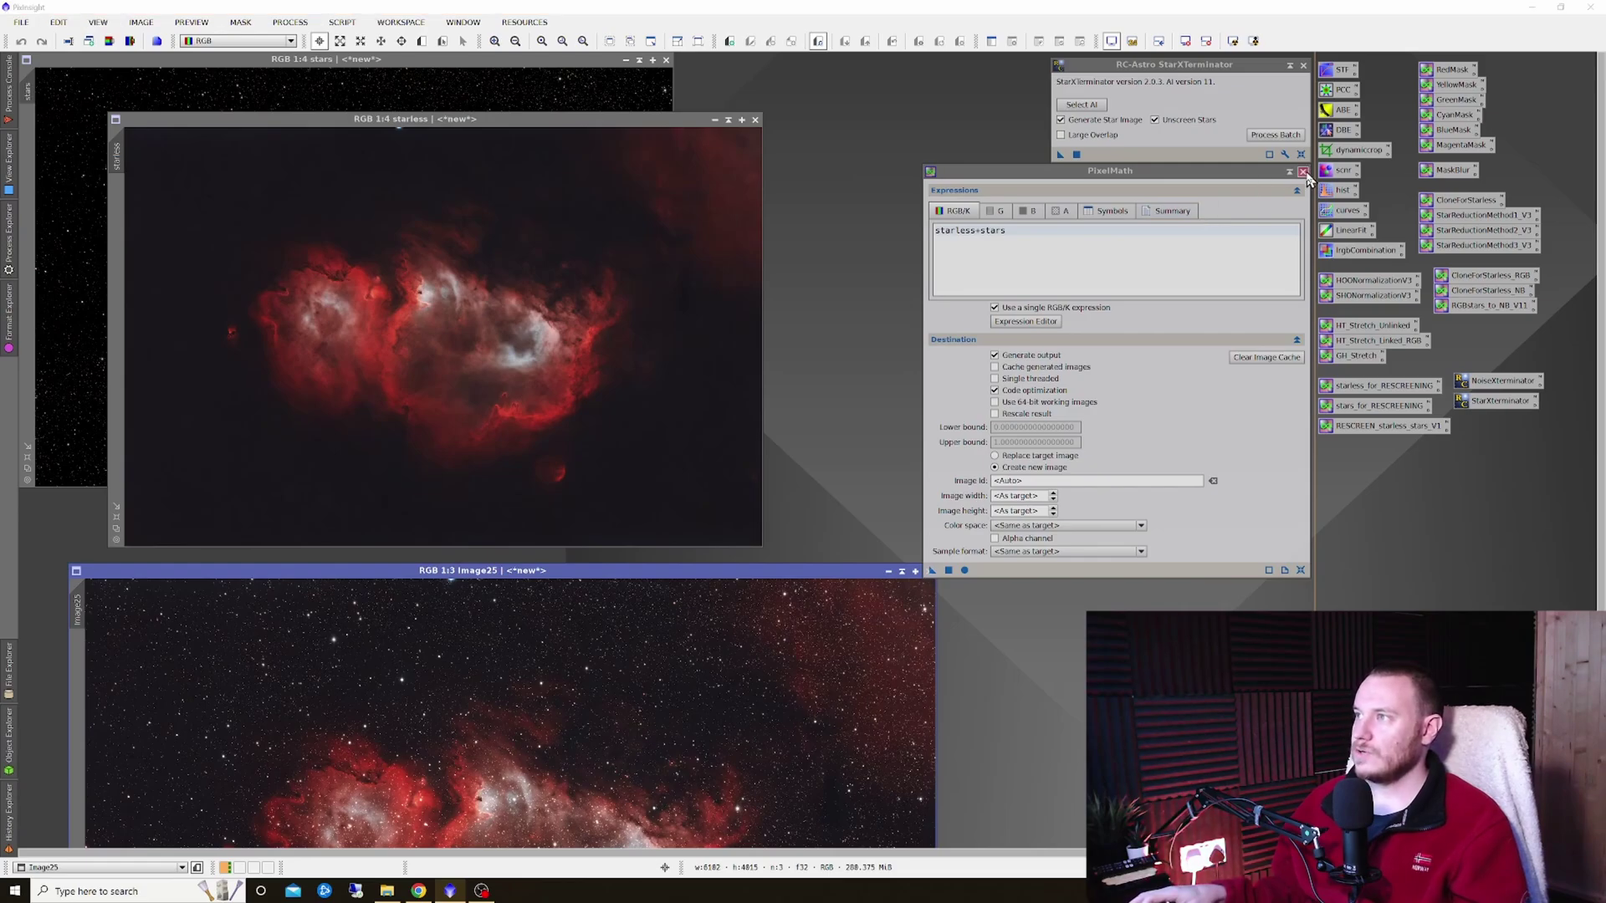
pyautogui.moveTo(569, 123); pyautogui.dragTo(727, 105)
pyautogui.click(181, 203)
pyautogui.click(728, 219)
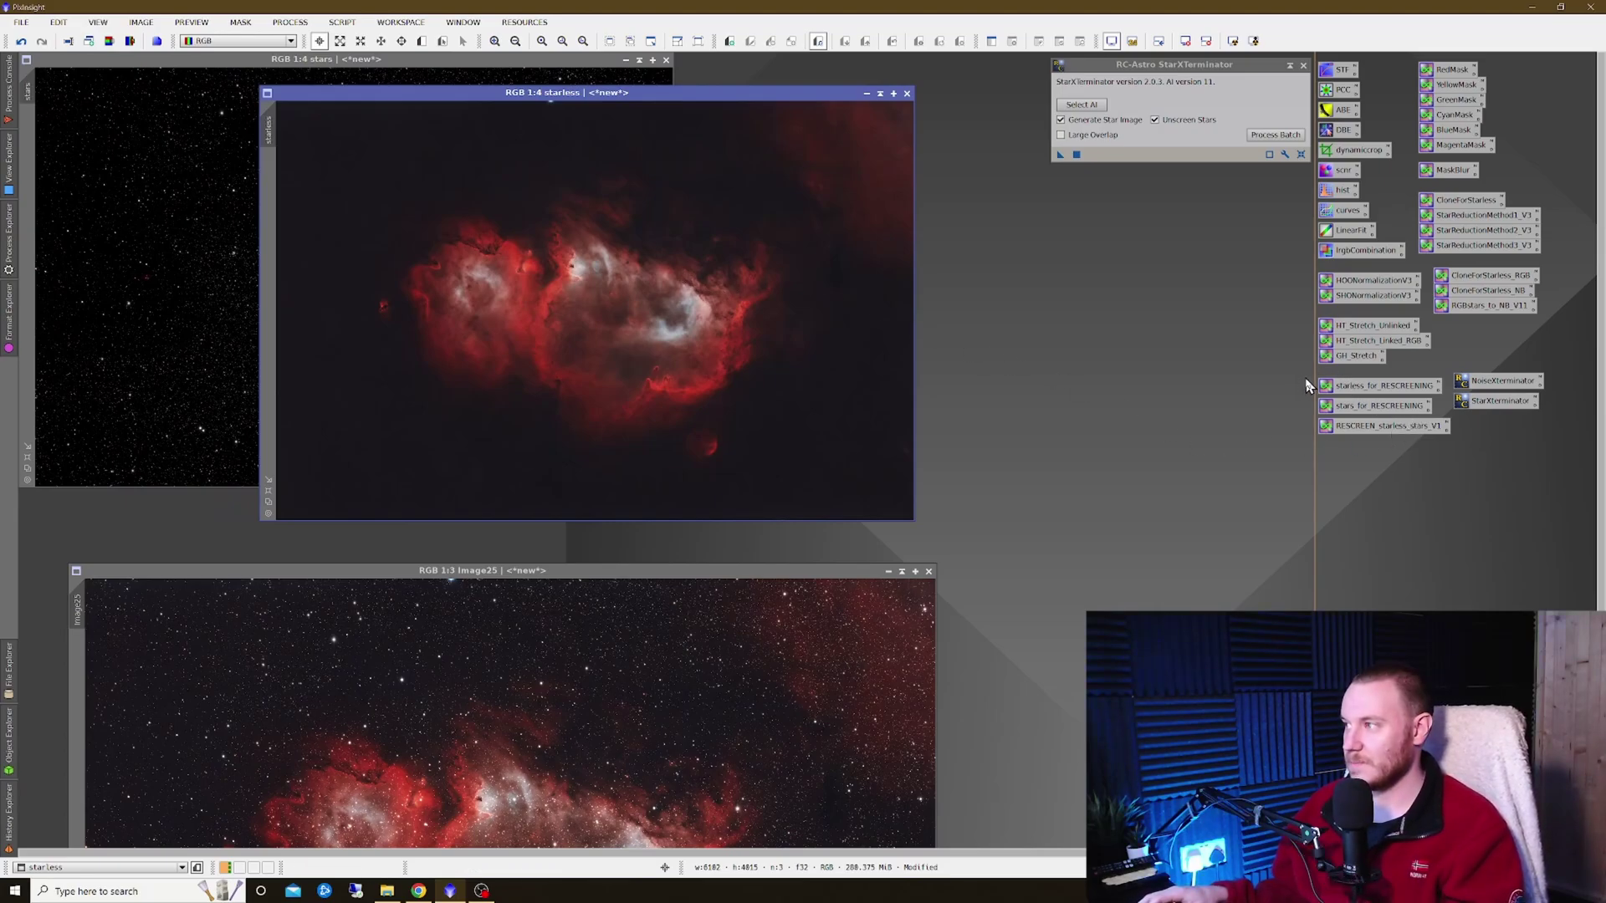
# Apply starless_for_RESCREENING to starless and stars_for_RESCREENING to stars, creating starless_1 and stars_1
pyautogui.click(1370, 393)
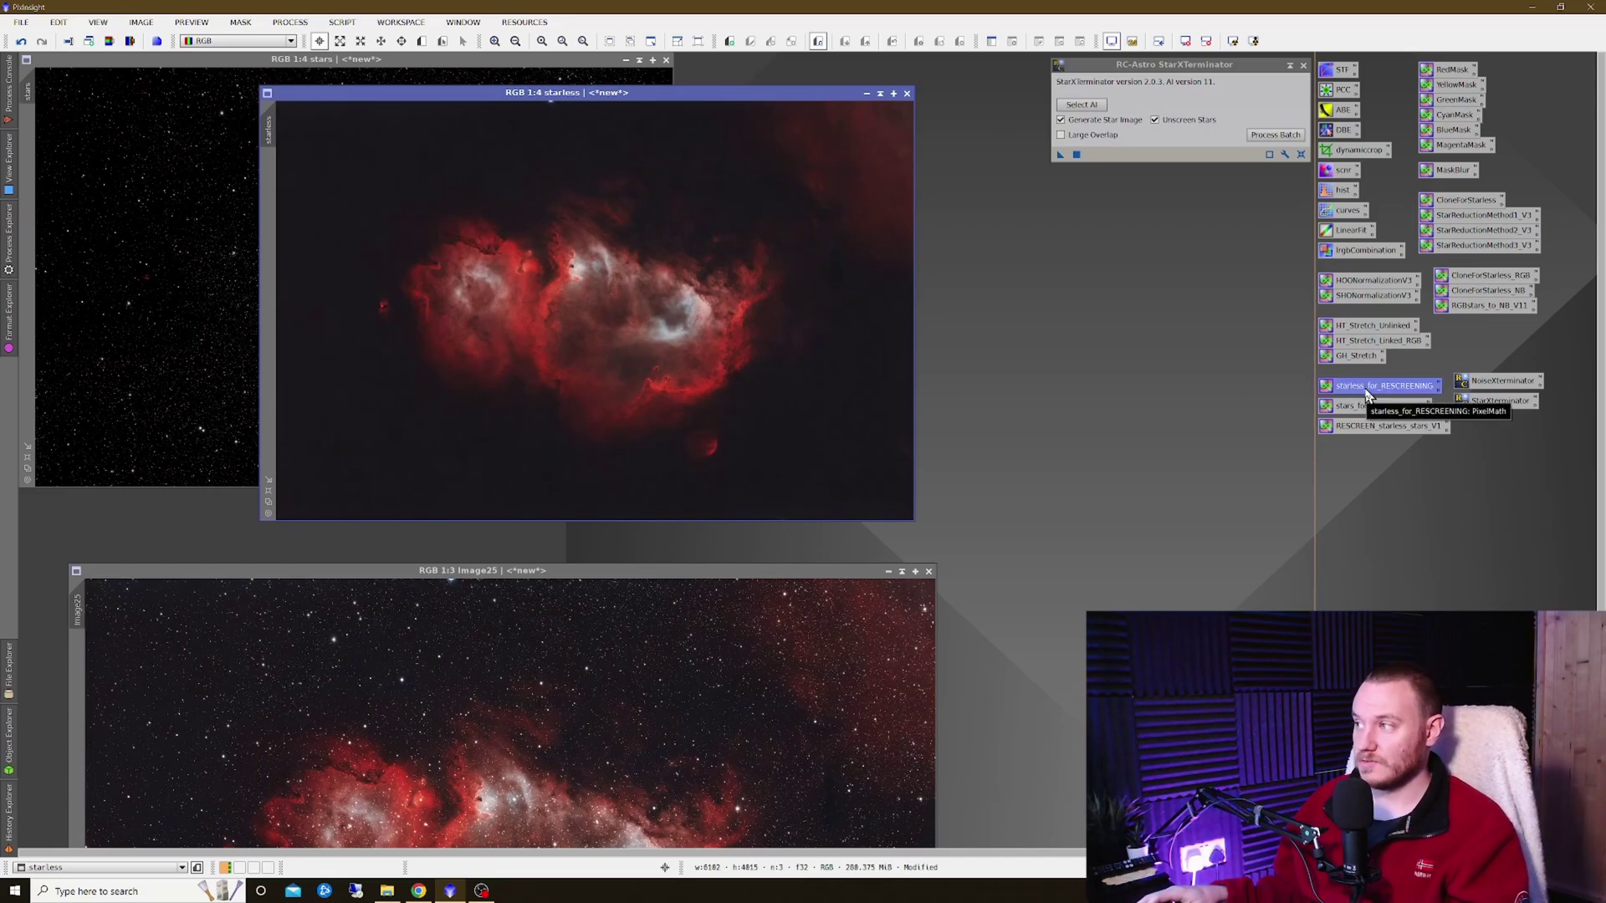
pyautogui.moveTo(1369, 394); pyautogui.dragTo(692, 270)
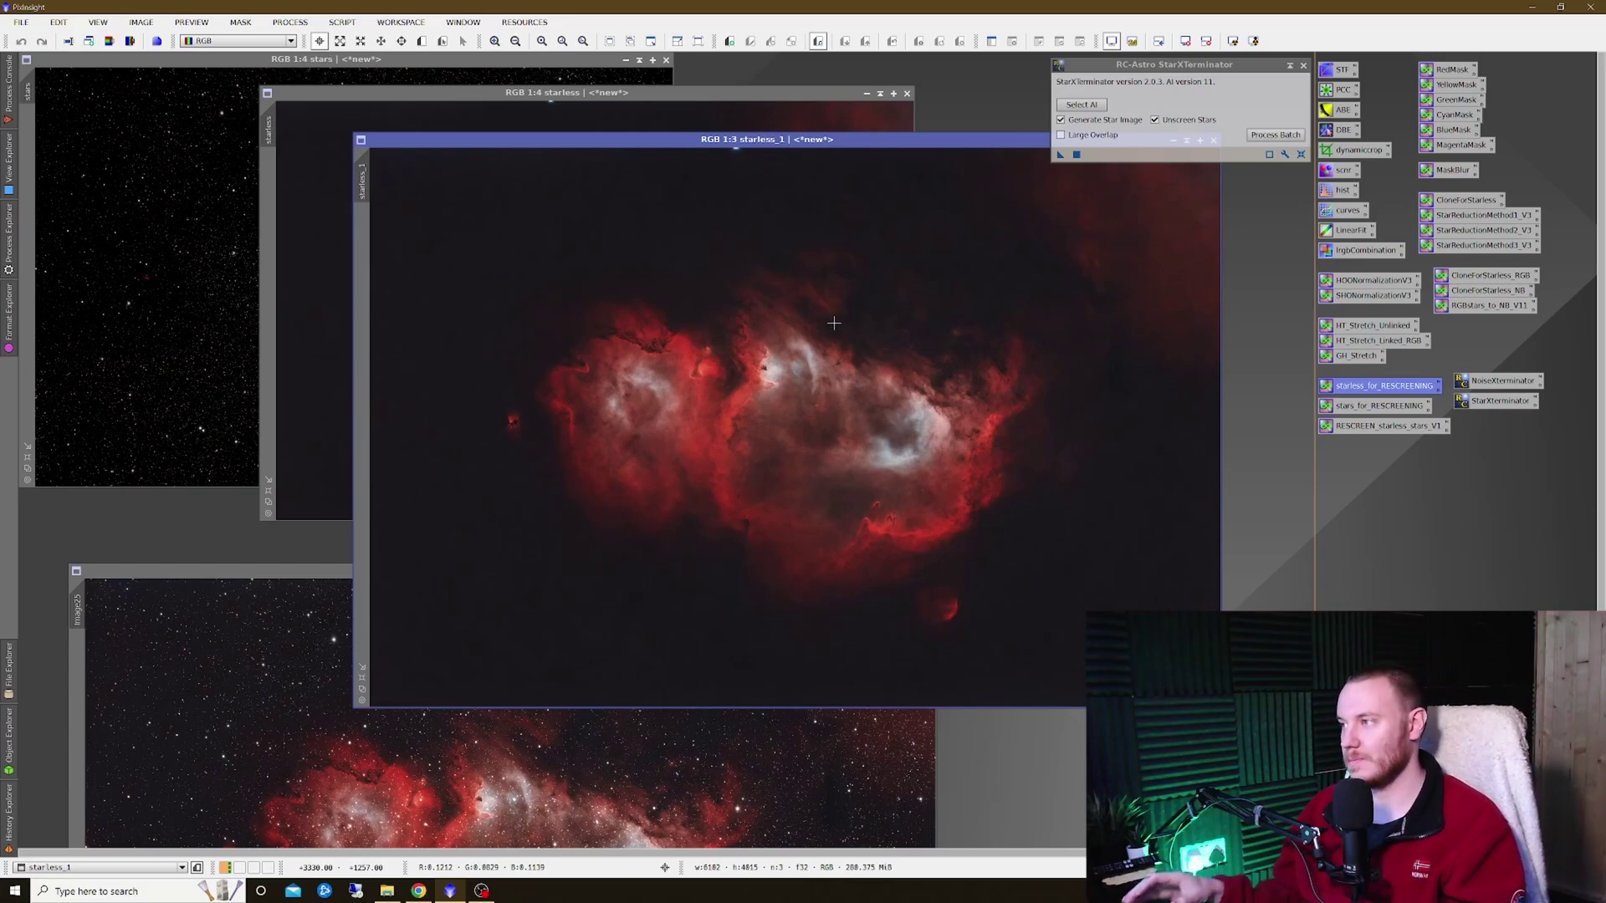
pyautogui.click(1393, 408)
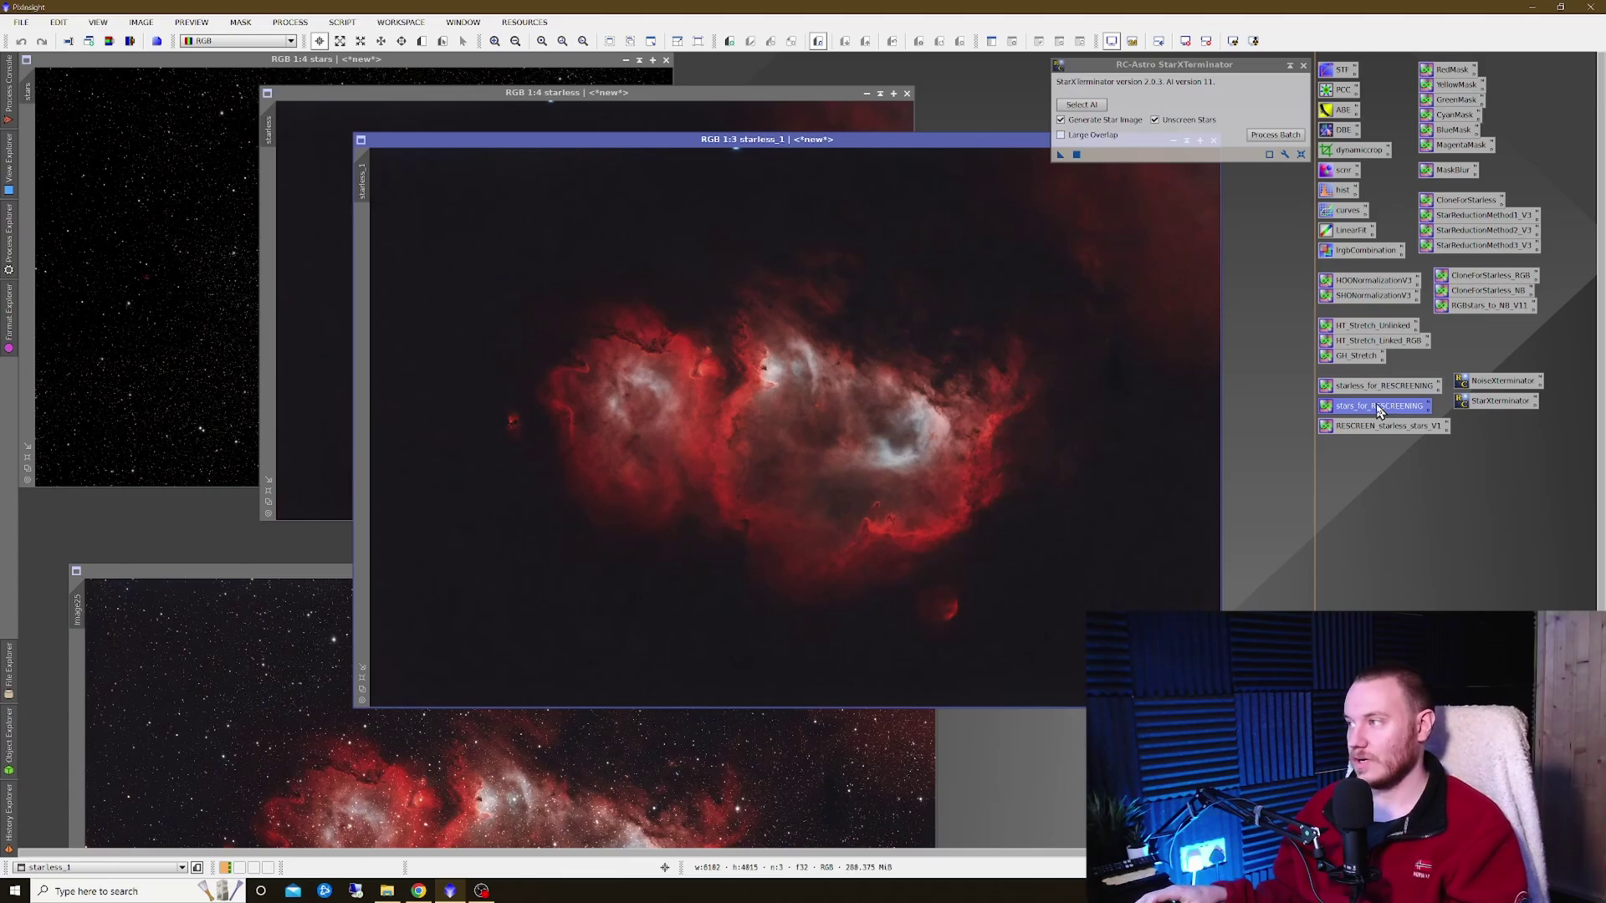
pyautogui.moveTo(1382, 412); pyautogui.dragTo(189, 259)
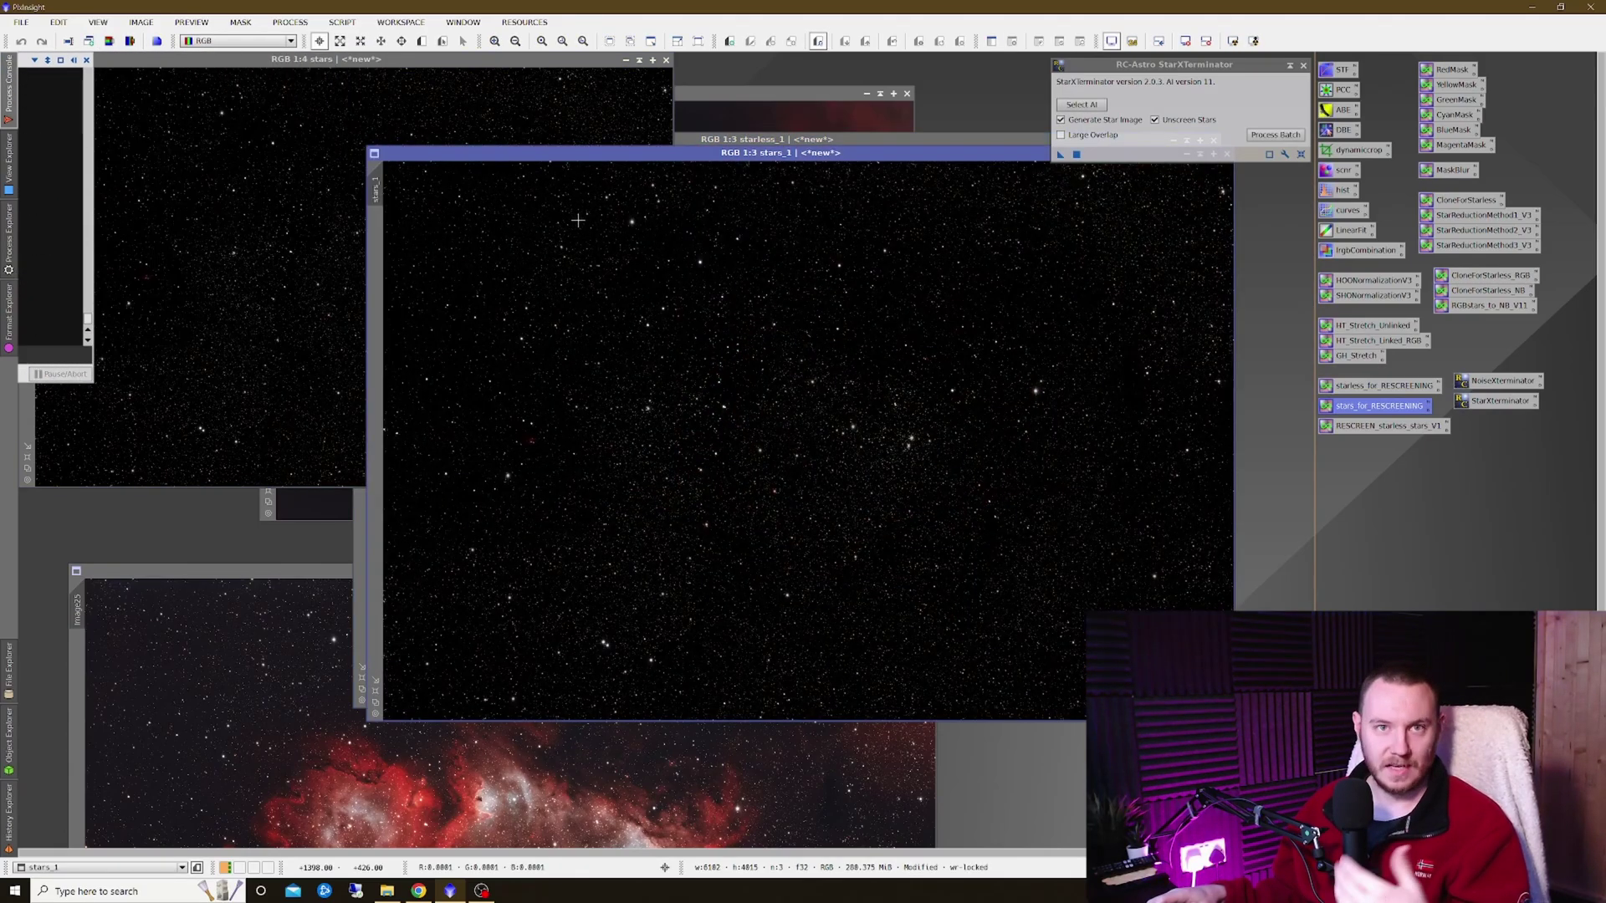
pyautogui.click(1352, 452)
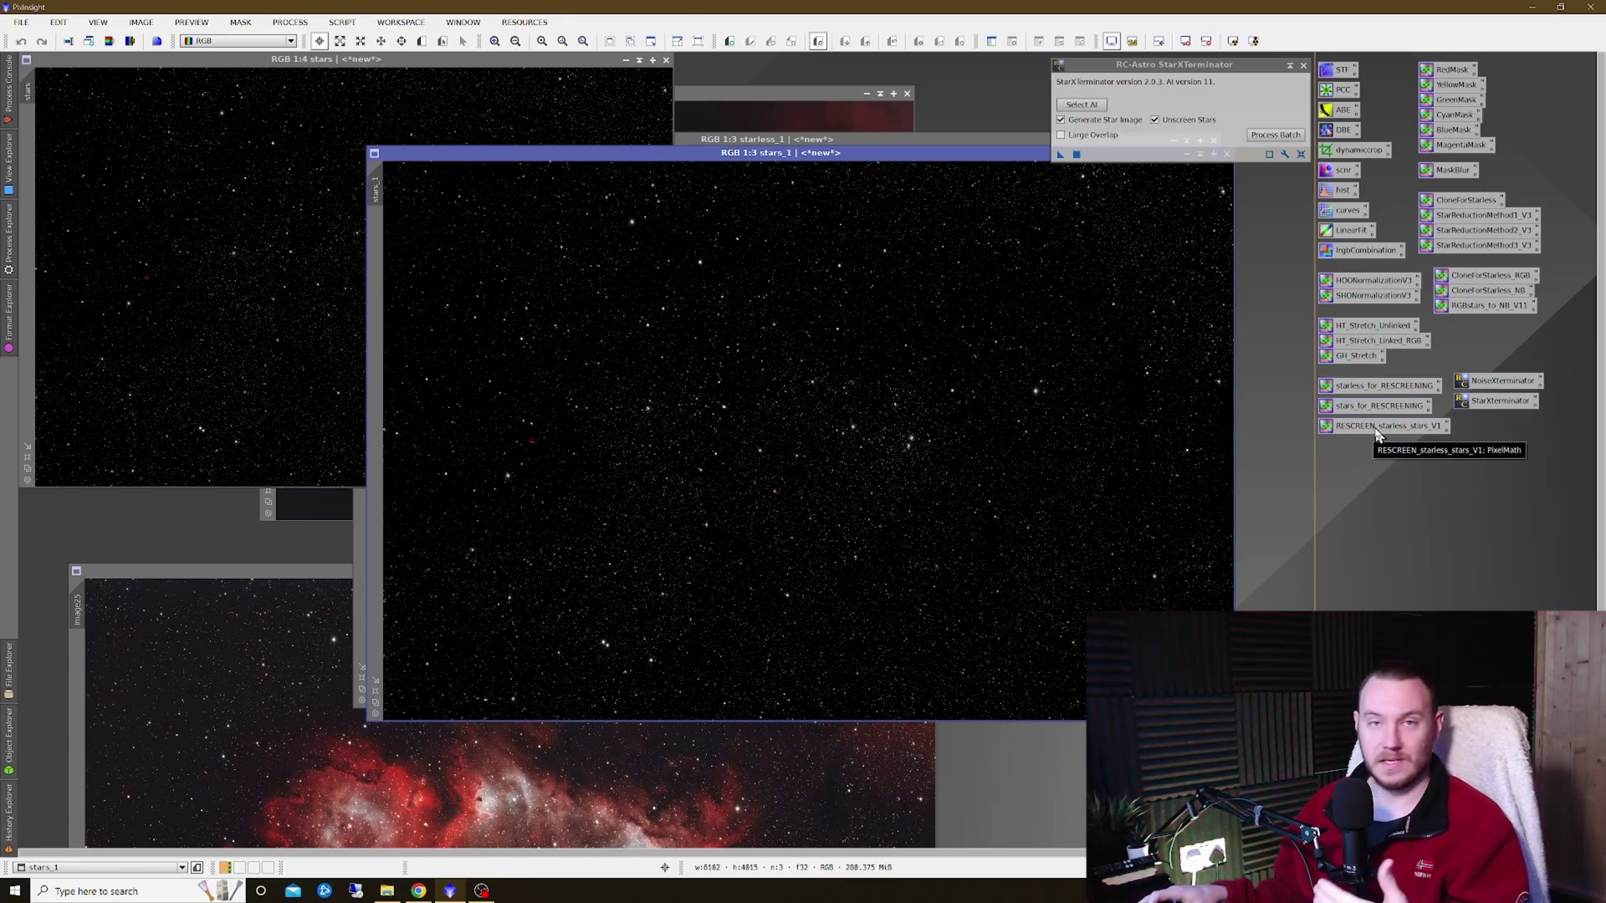
# Apply RESCREEN_starless_stars_V1 to stars_1 to create RescreenedResult, then move Image25 up beside it
pyautogui.click(1379, 434)
pyautogui.moveTo(1379, 434); pyautogui.dragTo(793, 375)
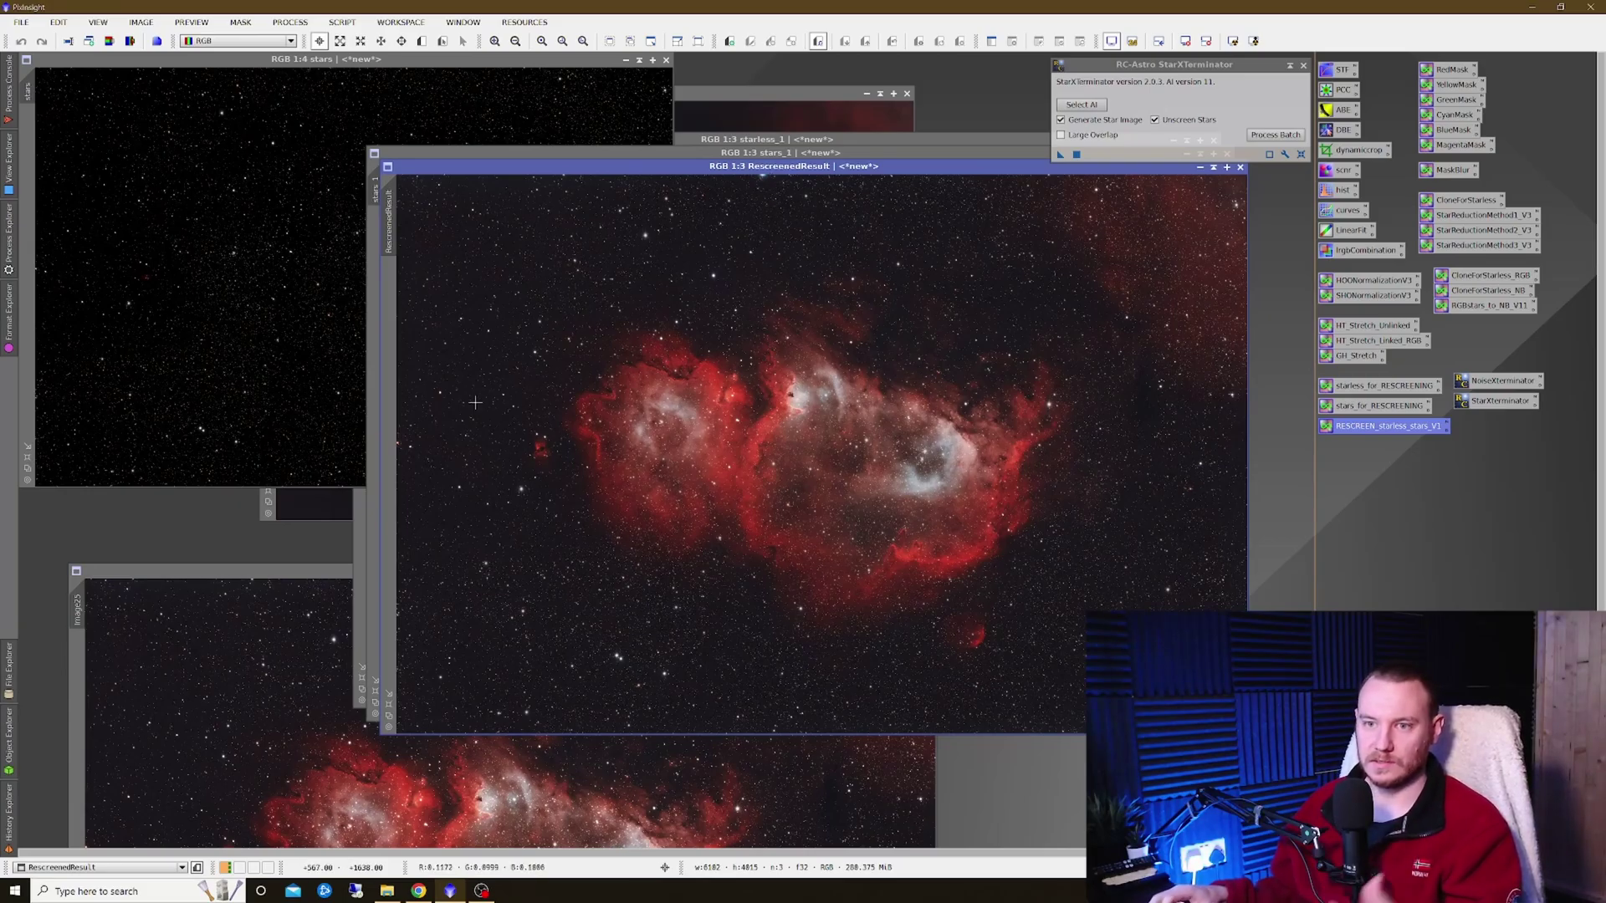
pyautogui.moveTo(267, 583); pyautogui.dragTo(285, 273)
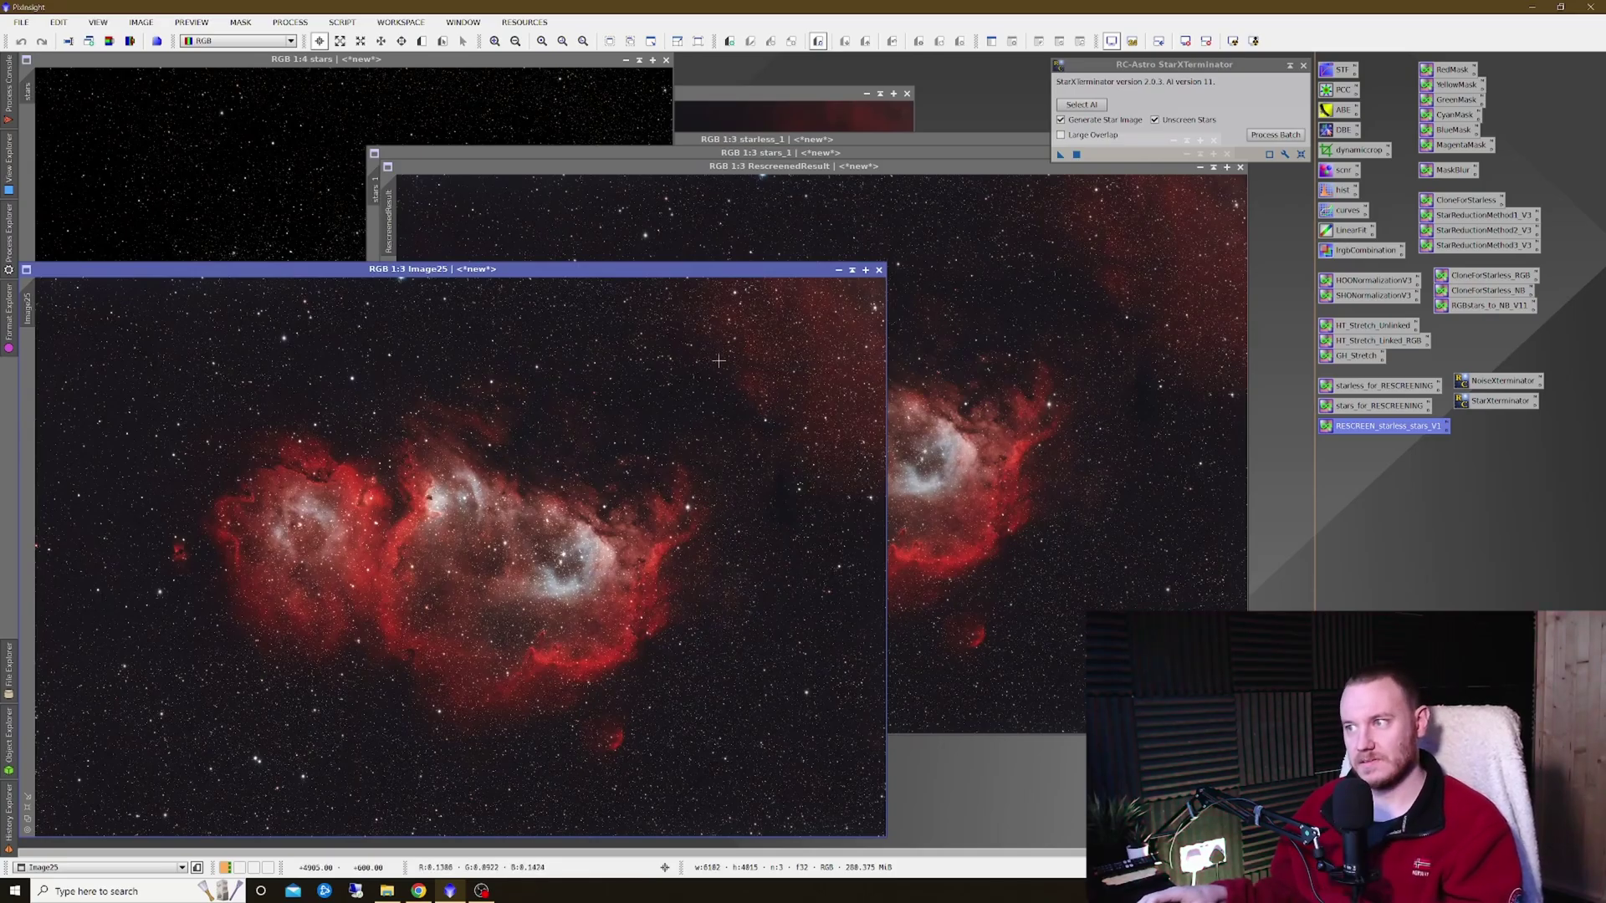
# Zoom Image25 to 4:1 on the nebula
pyautogui.scroll(2, 374, 507)
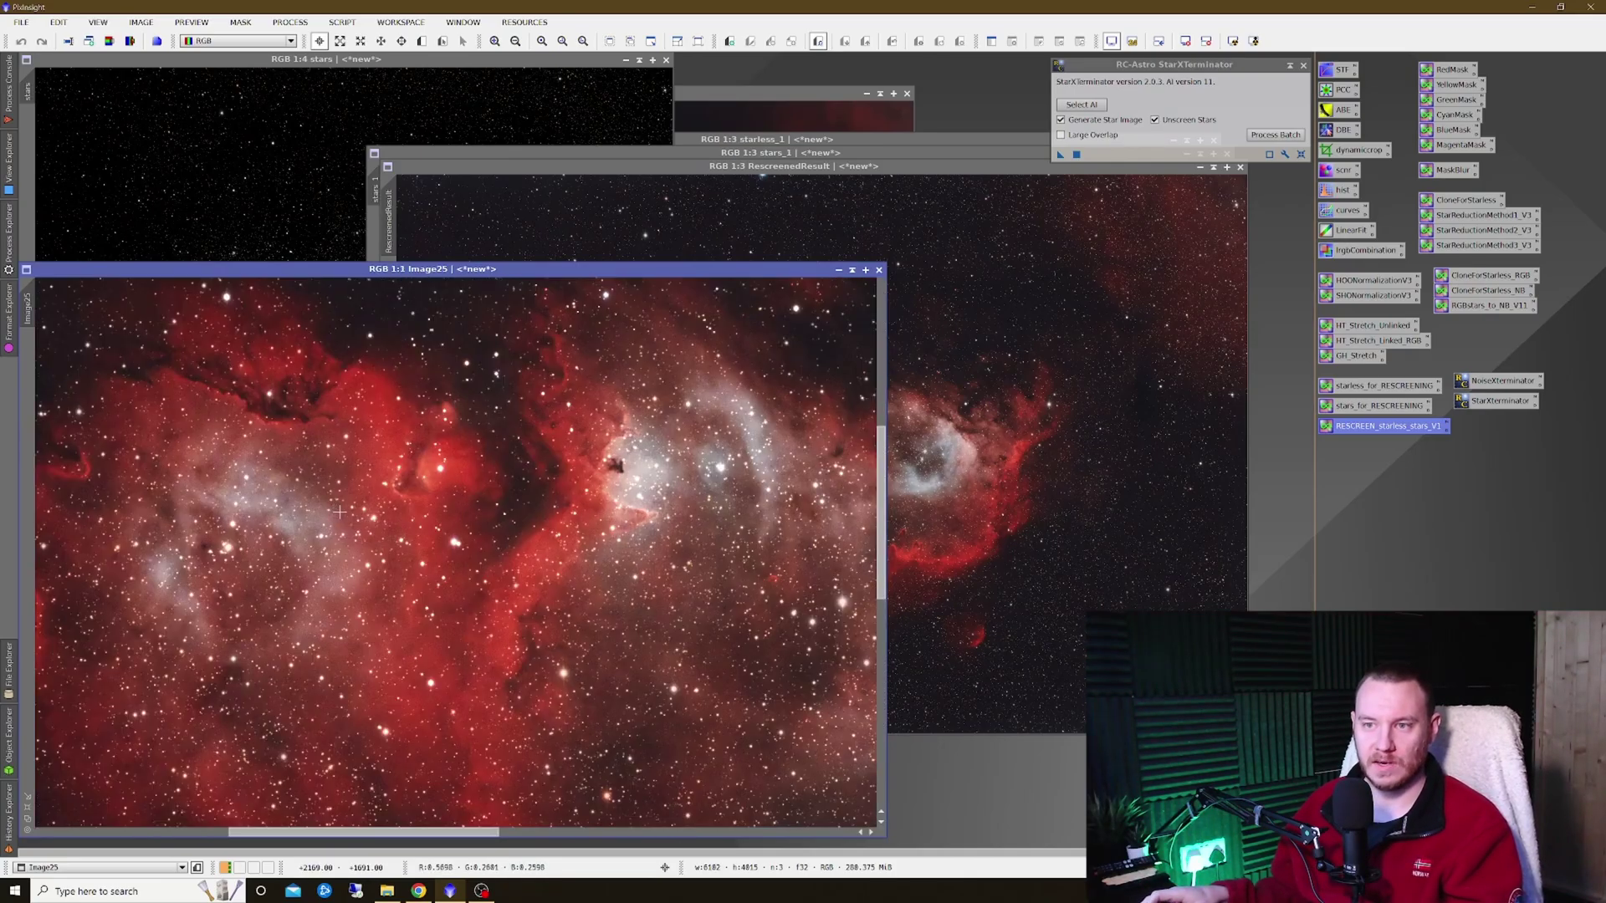
pyautogui.scroll(3, 267, 520)
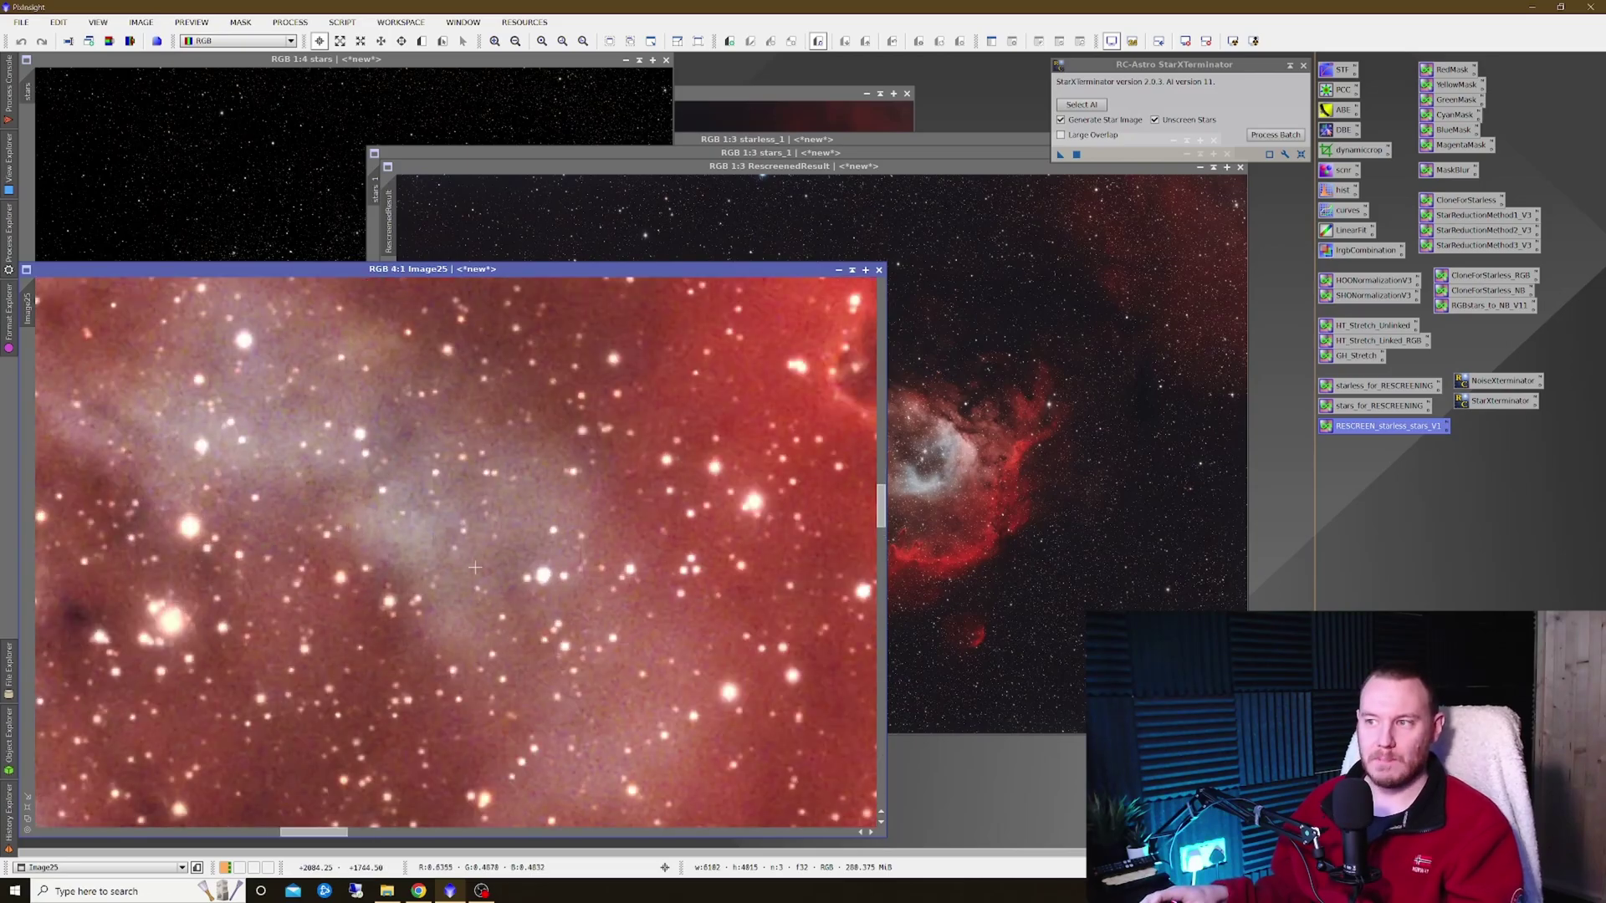
pyautogui.moveTo(330, 833); pyautogui.dragTo(301, 836)
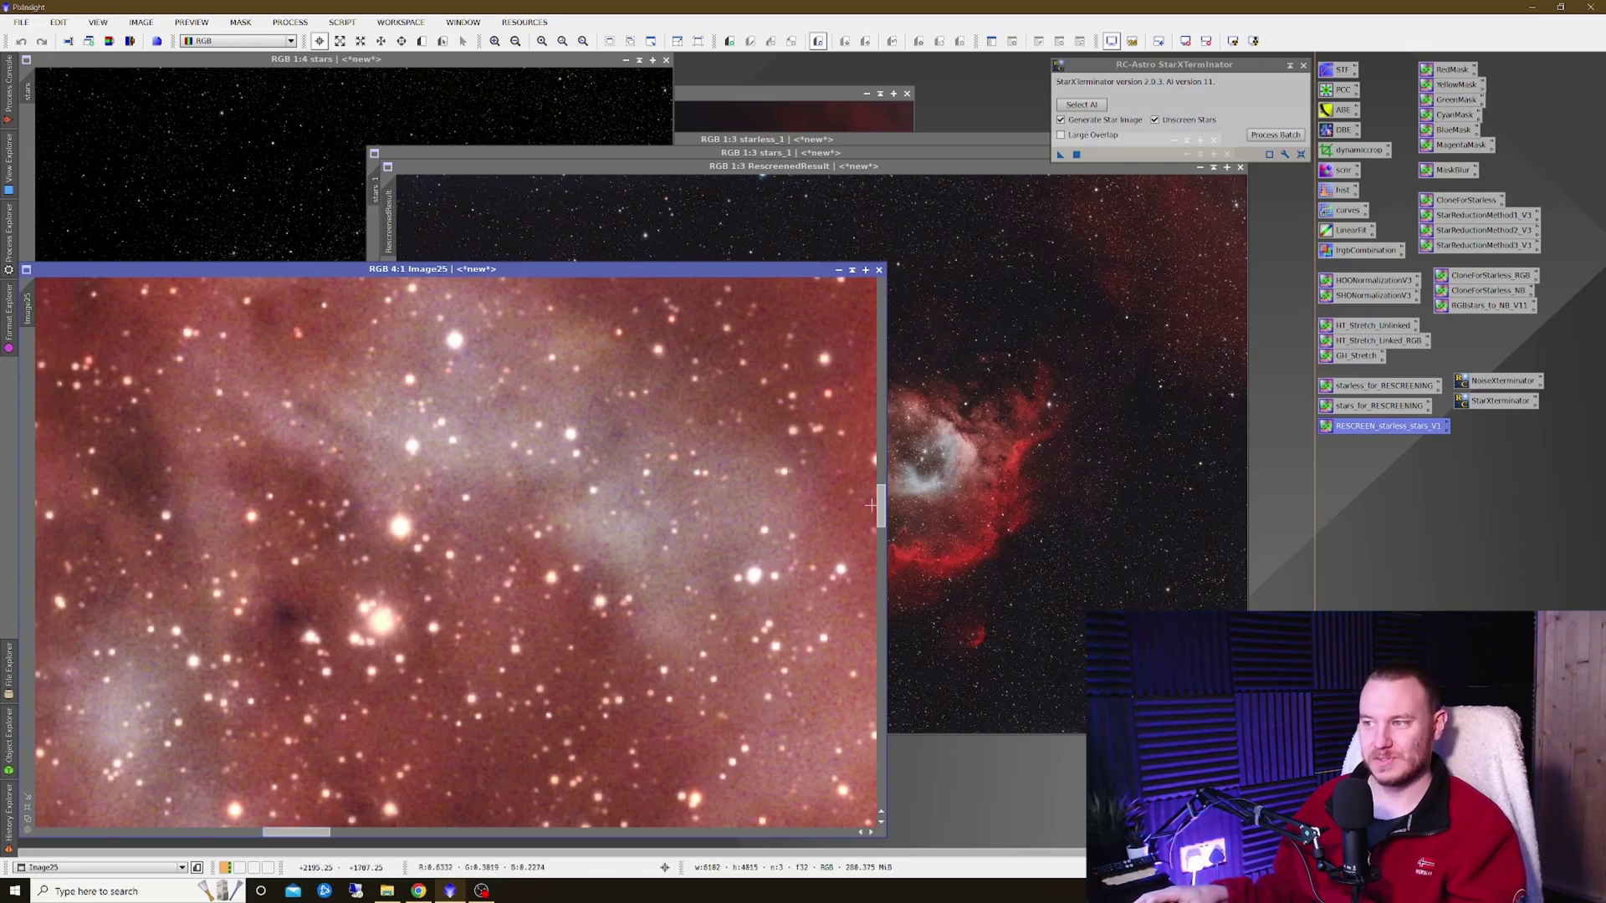
pyautogui.moveTo(879, 512); pyautogui.dragTo(879, 514)
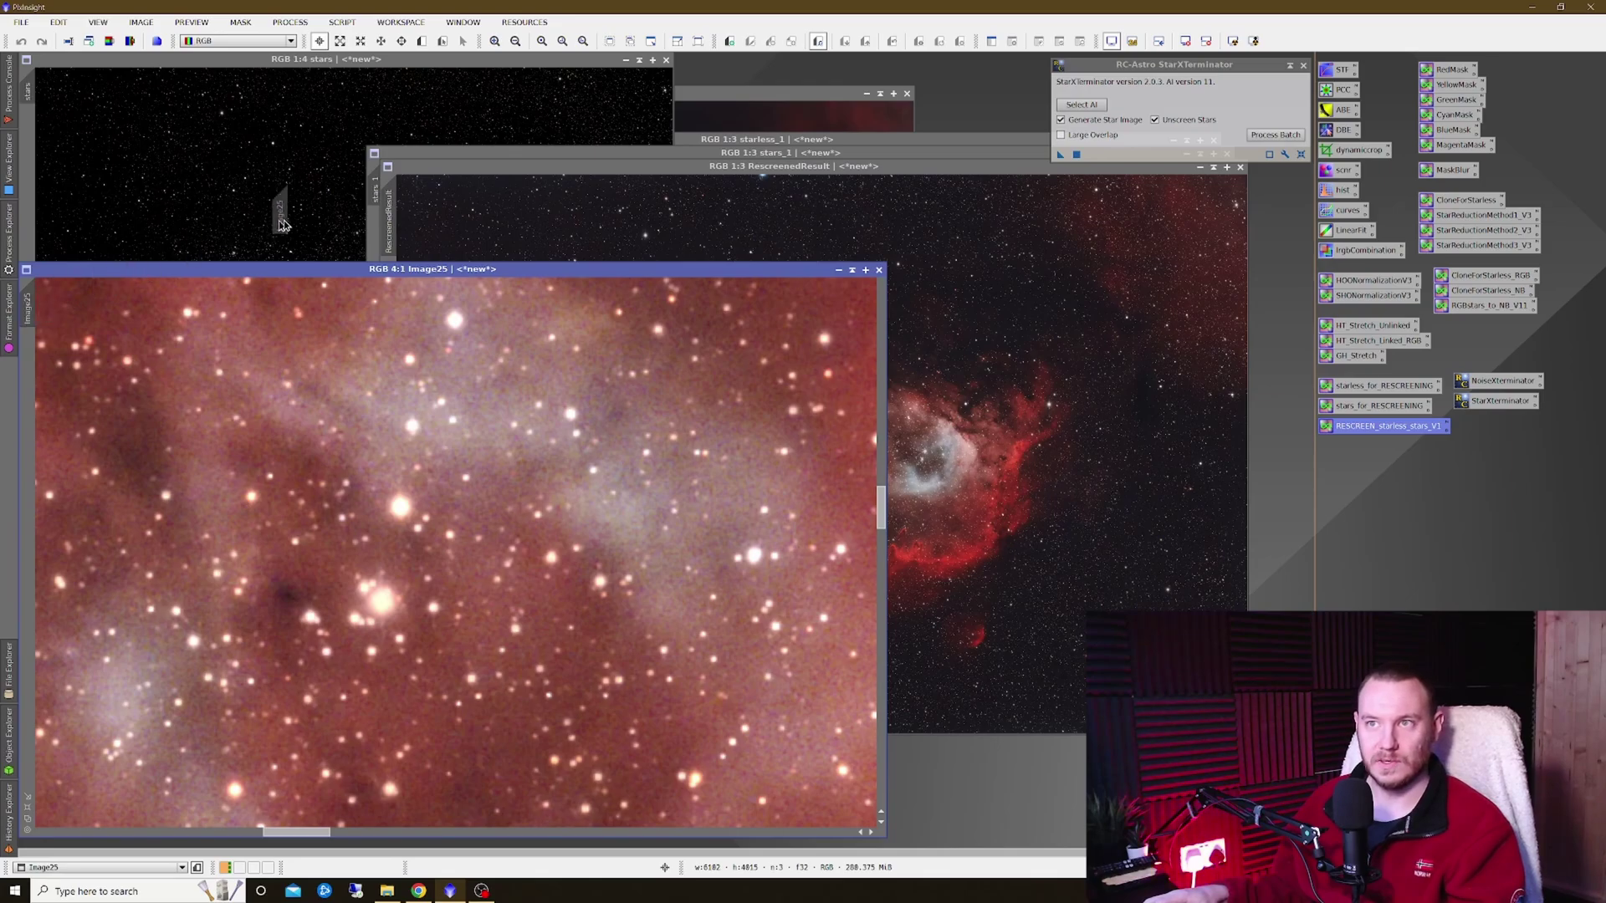
# Copy Image25's zoom and position to RescreenedResult and arrange the two windows side by side
pyautogui.moveTo(387, 218); pyautogui.dragTo(388, 216)
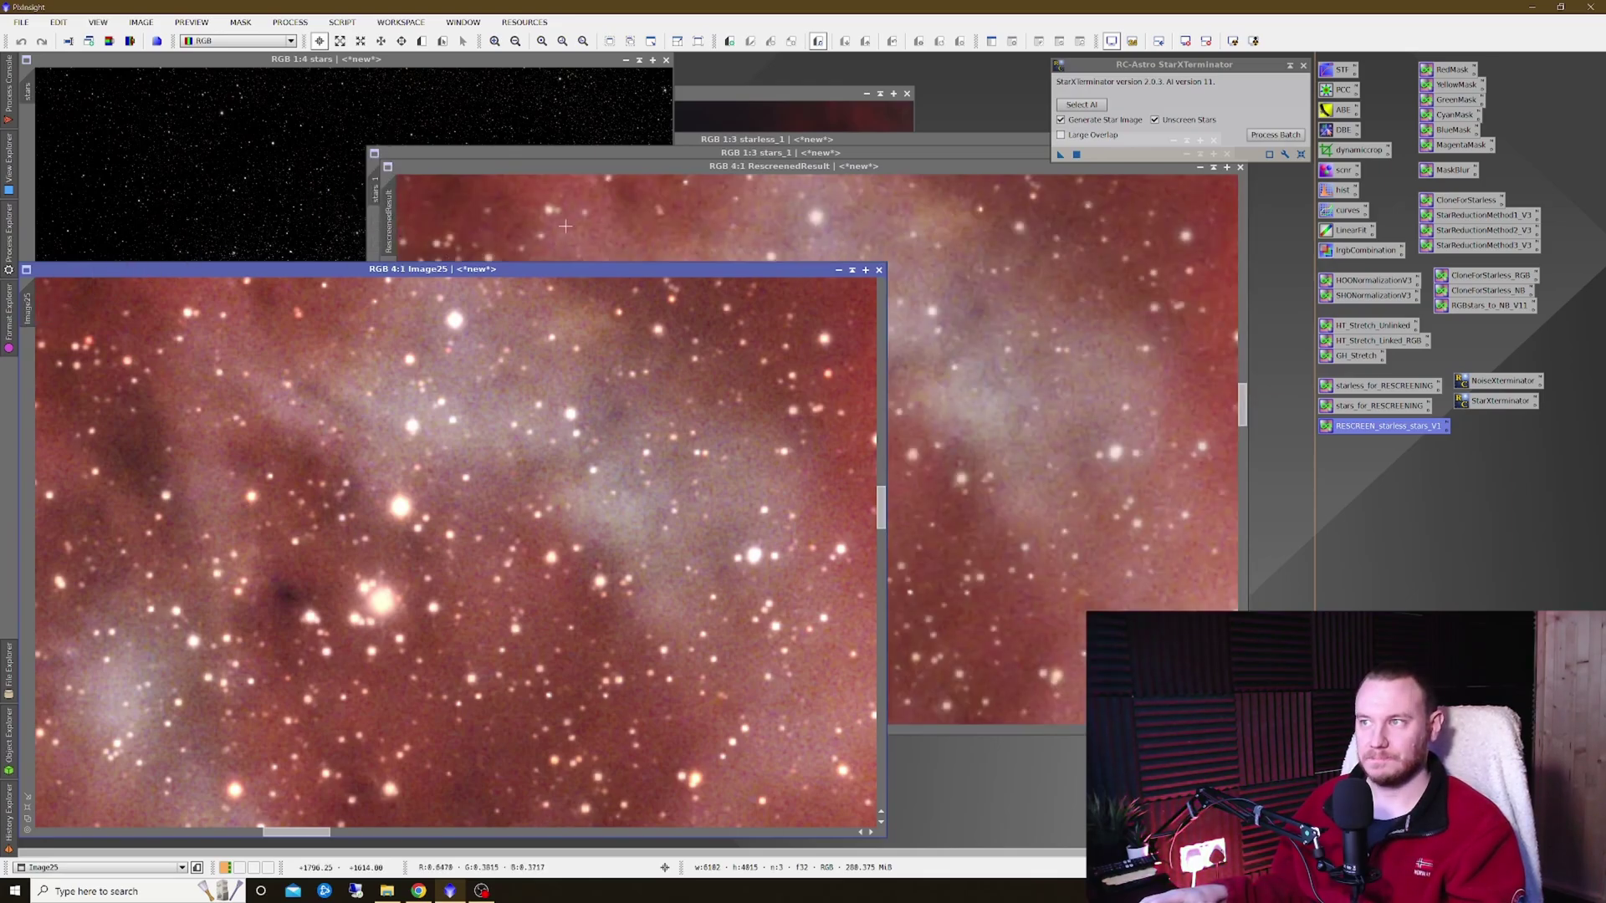
pyautogui.moveTo(797, 172); pyautogui.dragTo(920, 180)
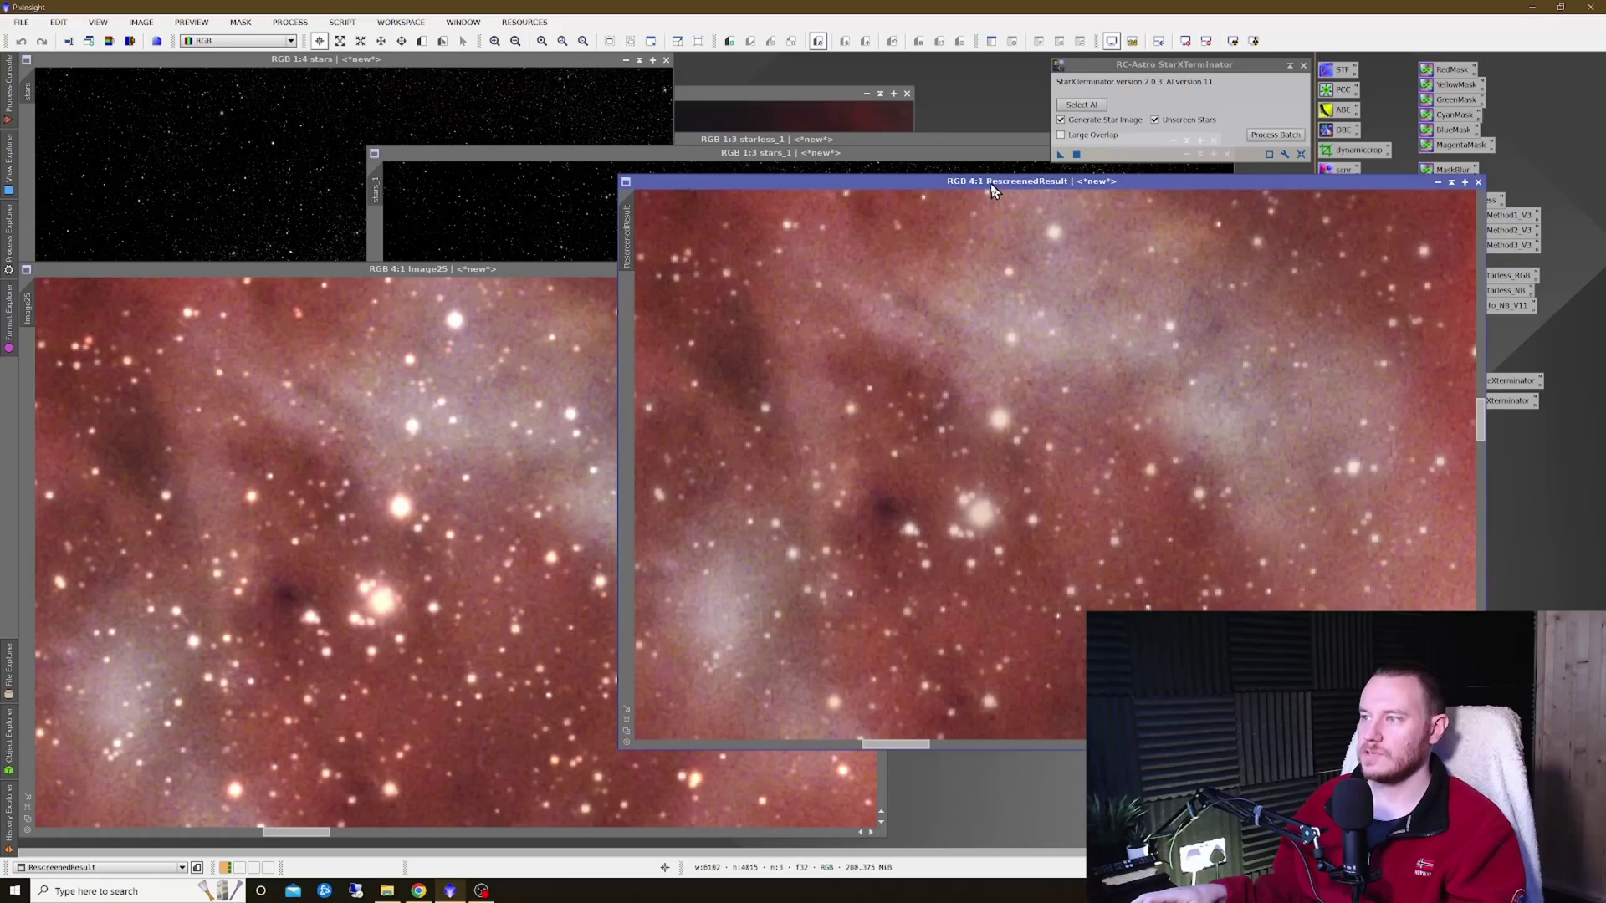
pyautogui.moveTo(461, 278); pyautogui.dragTo(479, 191)
pyautogui.click(1041, 436)
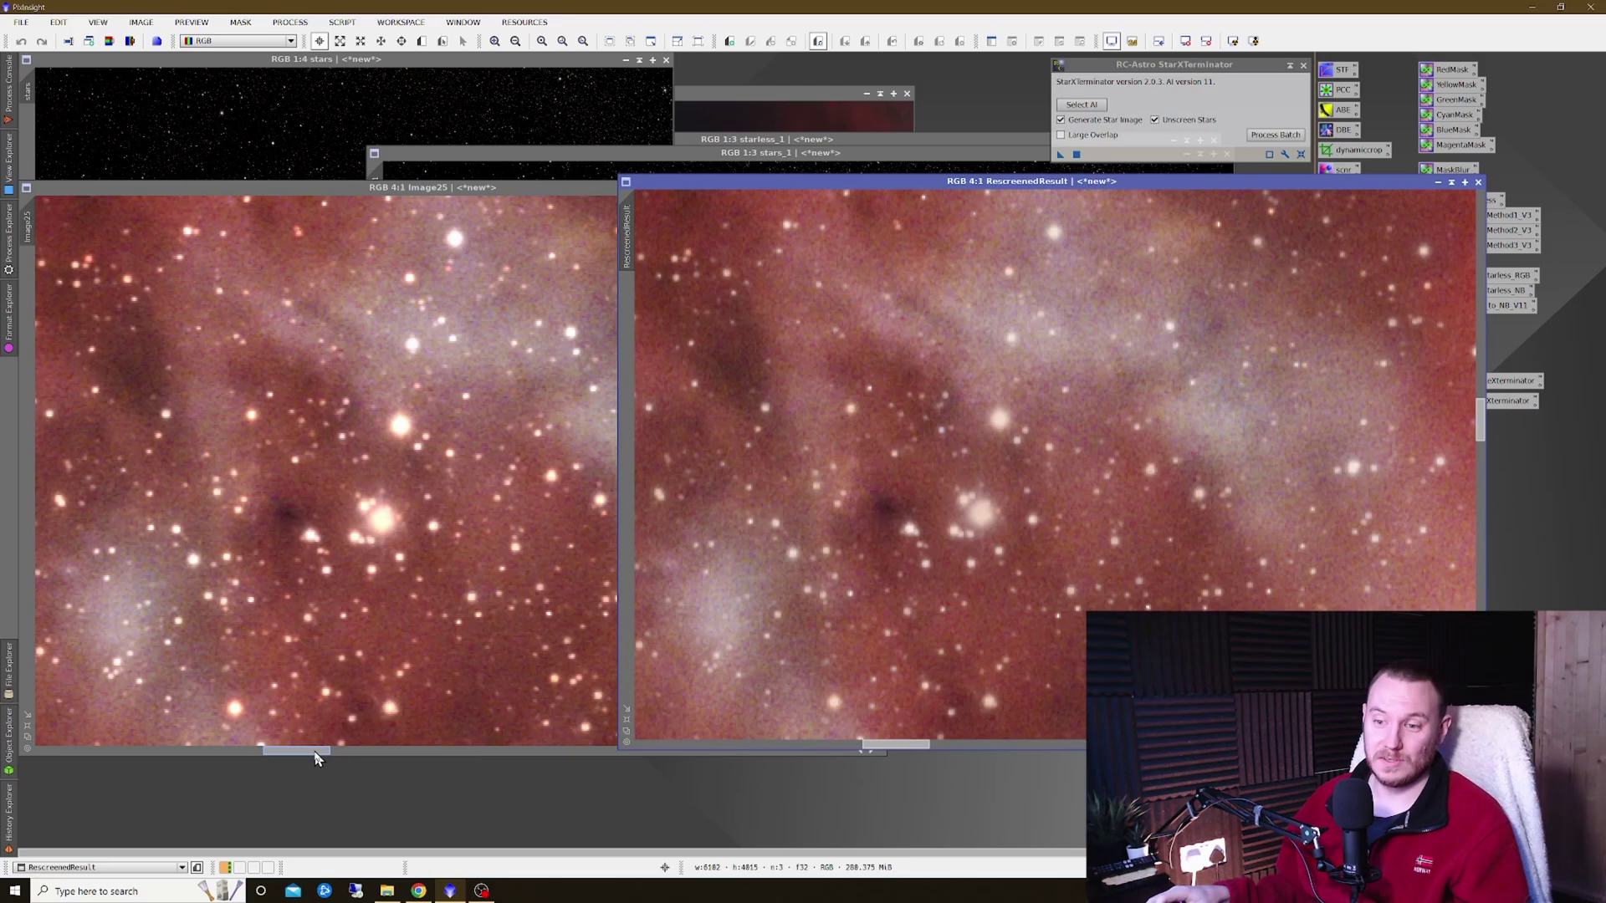
# Pan Image25 to the red region with the dark dust lane and align it beside RescreenedResult
pyautogui.moveTo(314, 750); pyautogui.dragTo(383, 757)
pyautogui.moveTo(521, 189)
pyautogui.mouseDown()
pyautogui.moveTo(587, 284)
pyautogui.moveTo(624, 245)
pyautogui.moveTo(582, 251)
pyautogui.moveTo(532, 174)
pyautogui.moveTo(521, 184)
pyautogui.mouseUp()
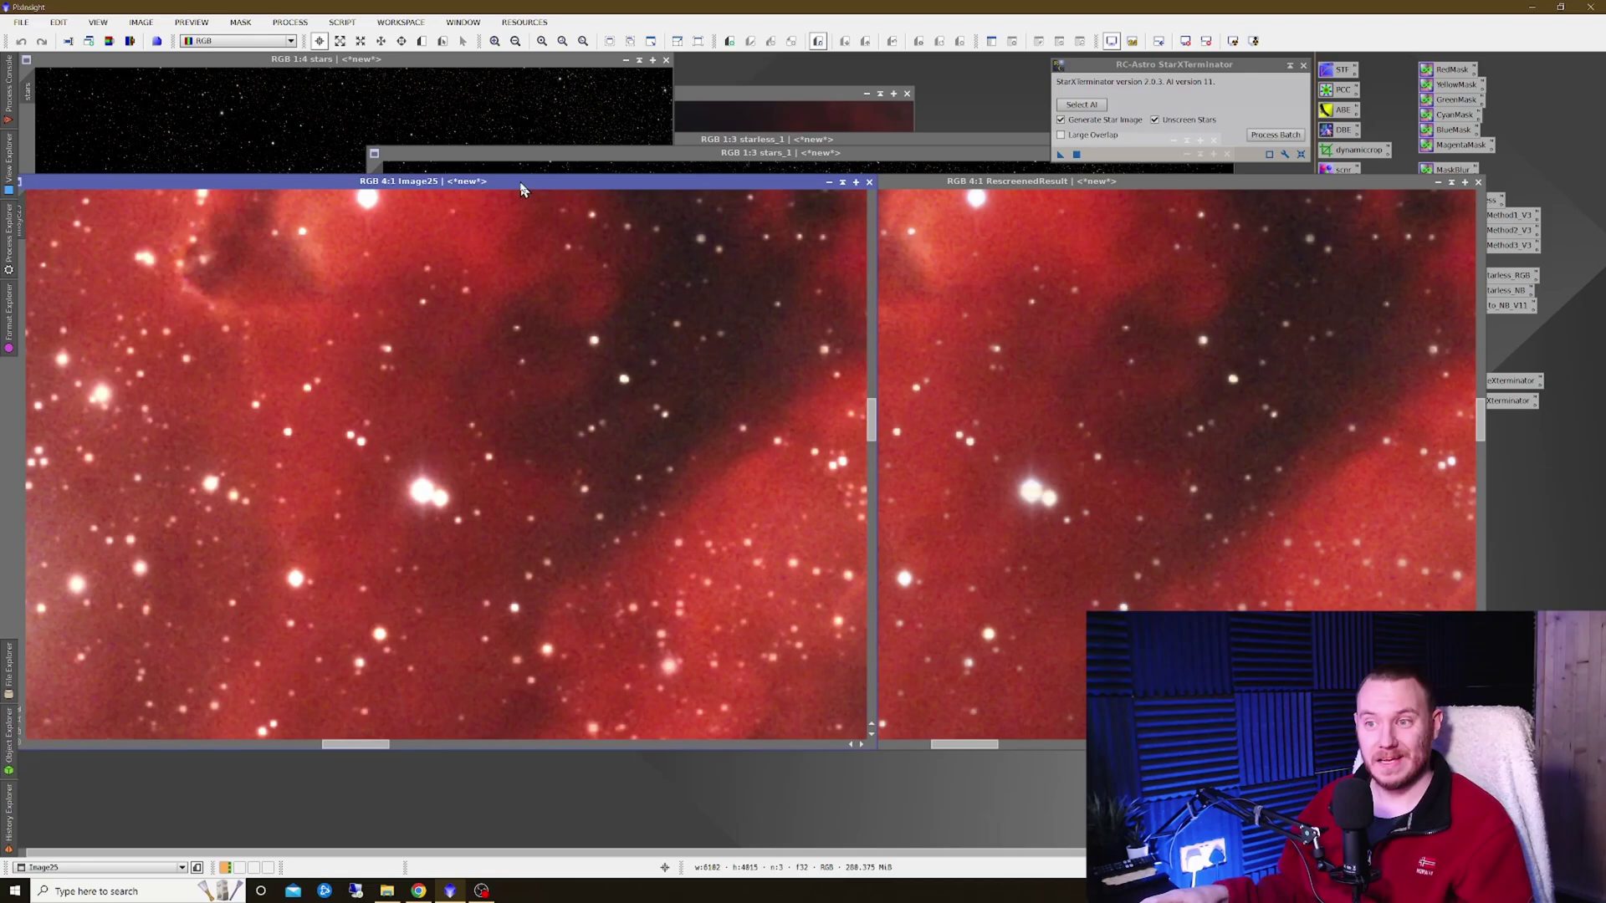